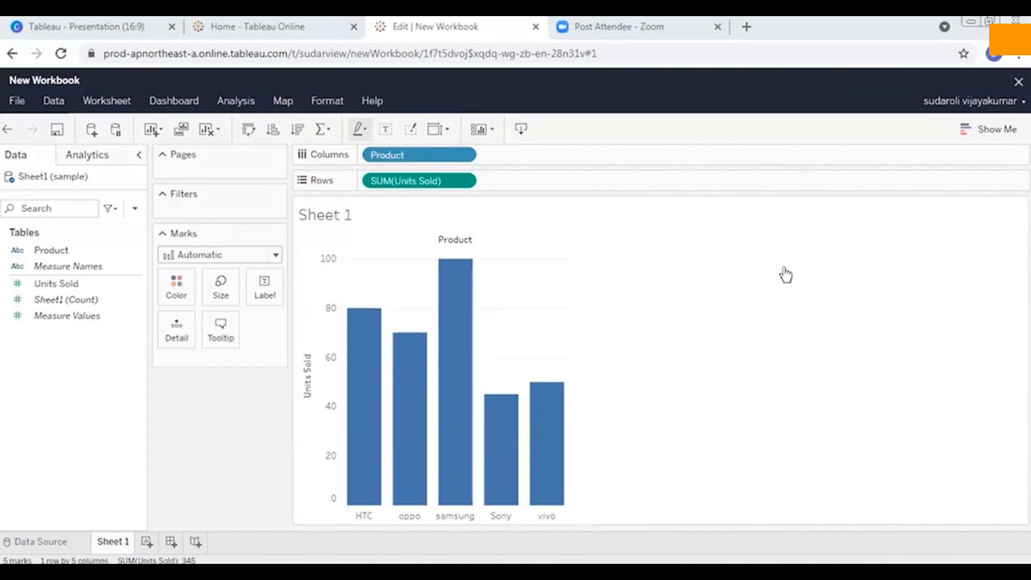
# Create a calculated field named avg with the formula avg([Units Sold]).
pyautogui.click(234, 102)
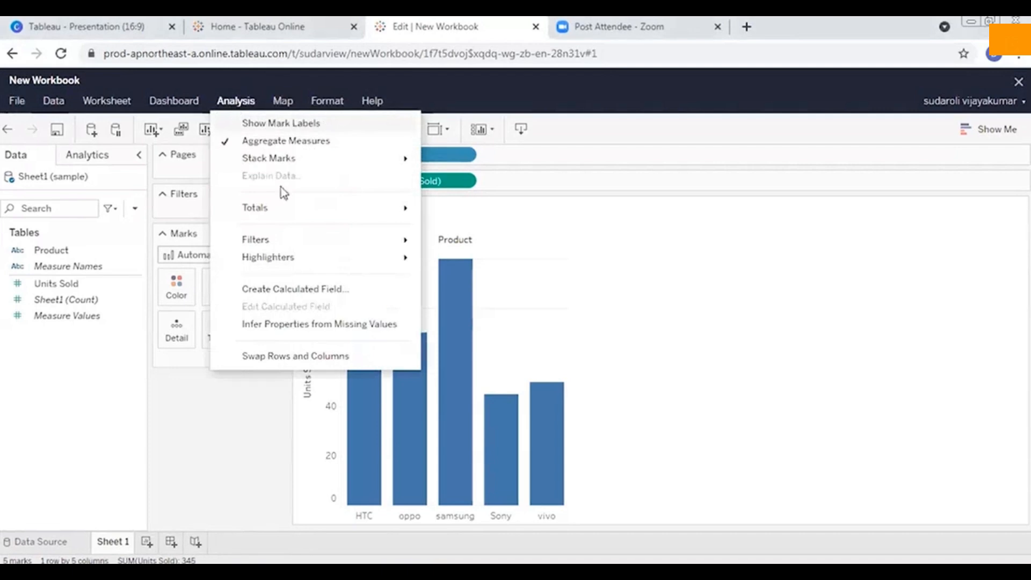
pyautogui.click(330, 294)
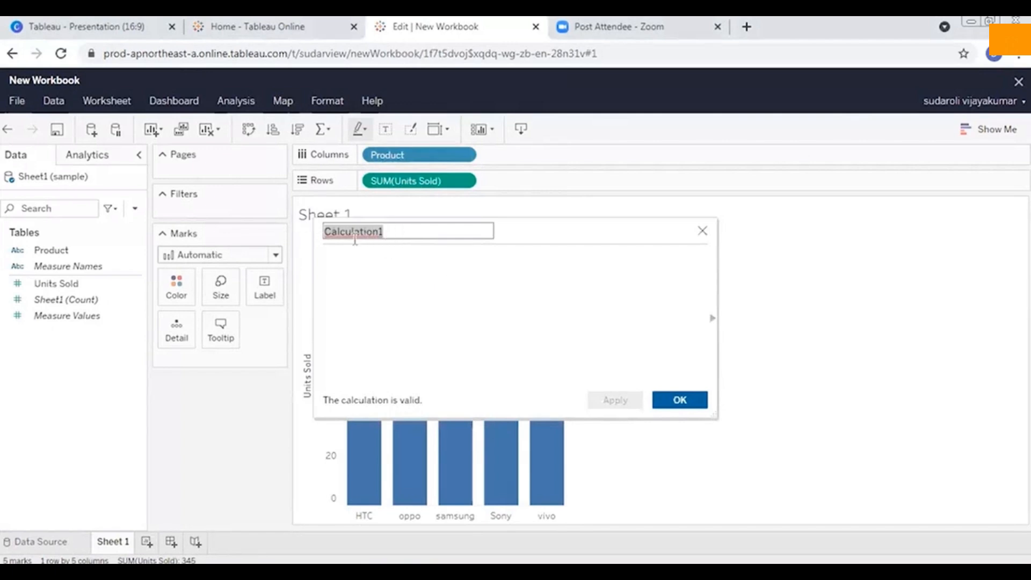
pyautogui.write('avg')
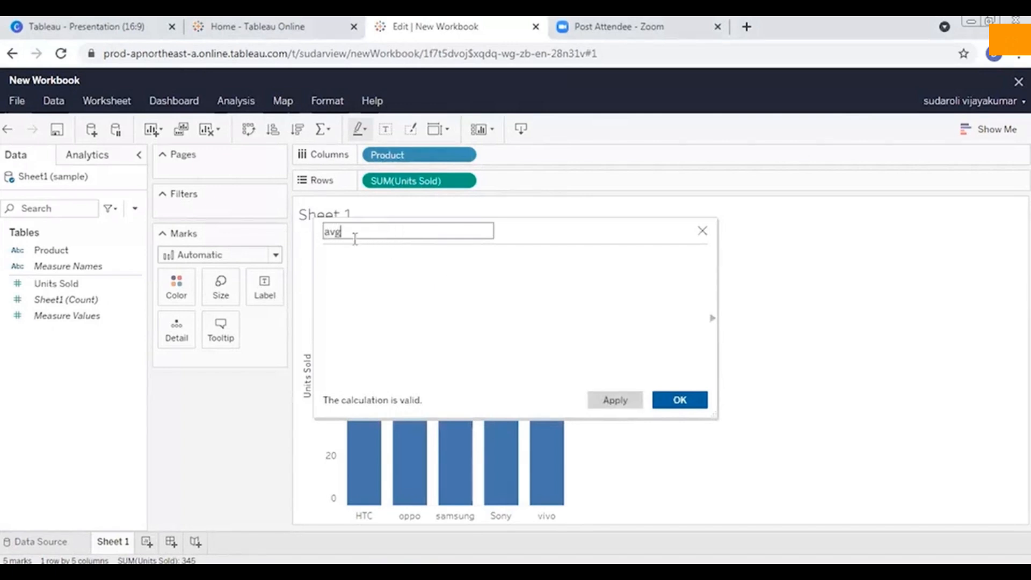
pyautogui.click(361, 279)
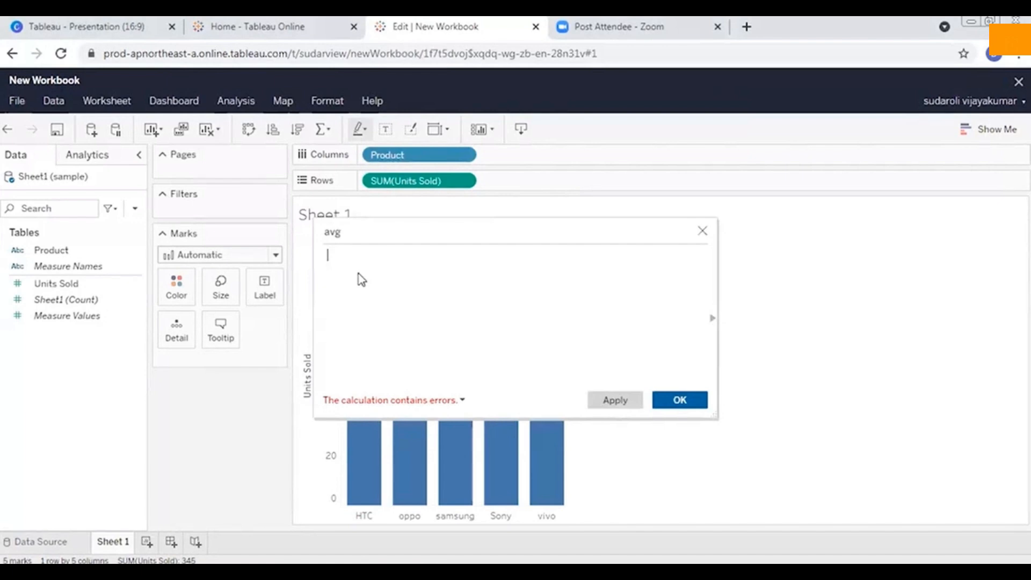
pyautogui.write('avg(units')
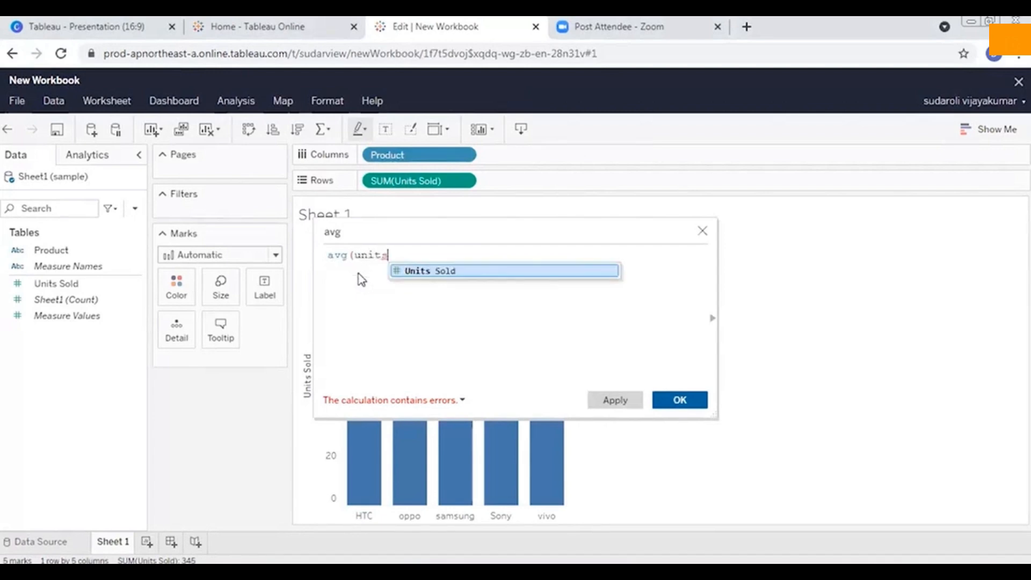
pyautogui.click(439, 272)
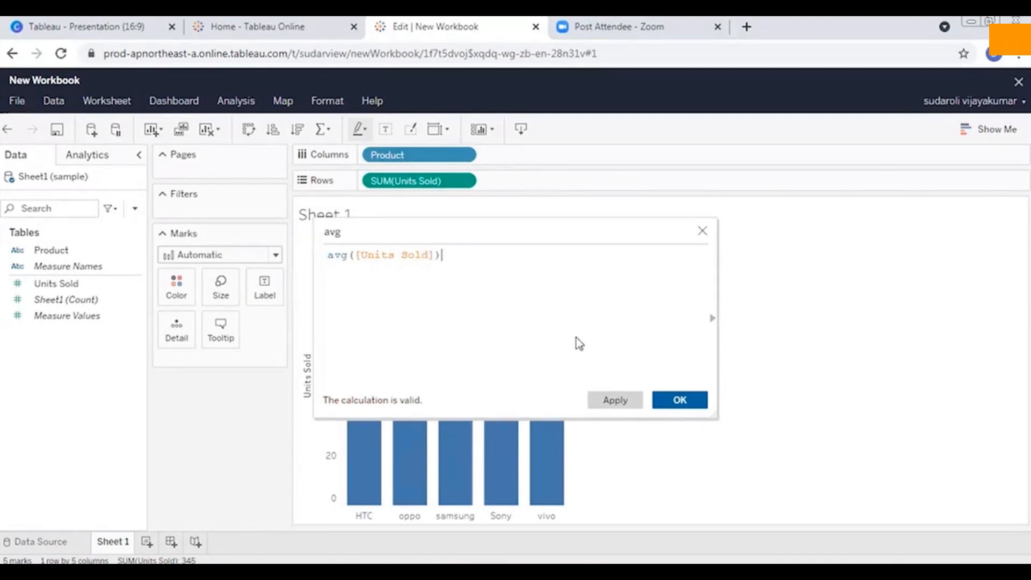
pyautogui.click(690, 402)
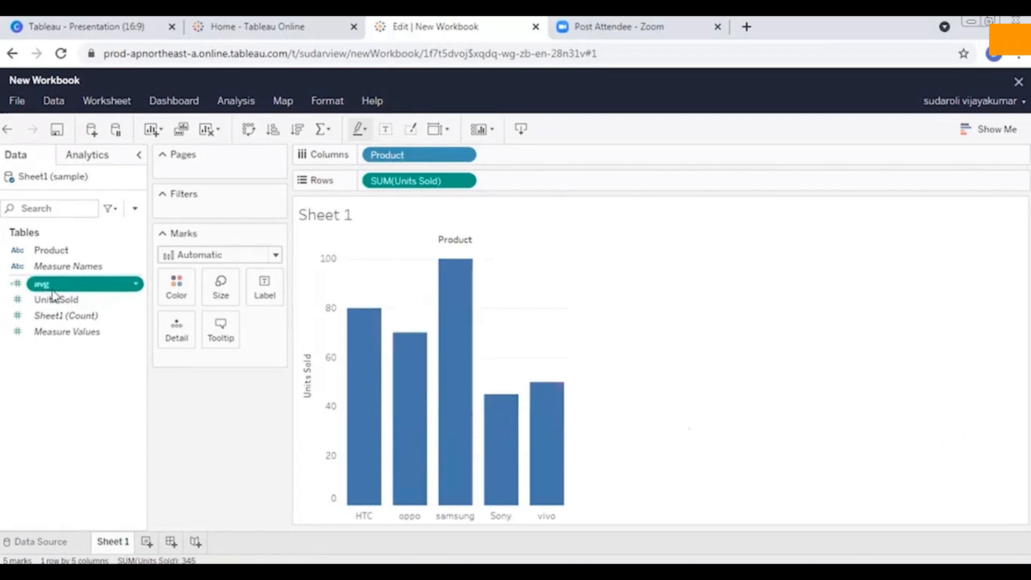
# Replace SUM(Units Sold) on Rows with the avg calculated field.
pyautogui.click(470, 187)
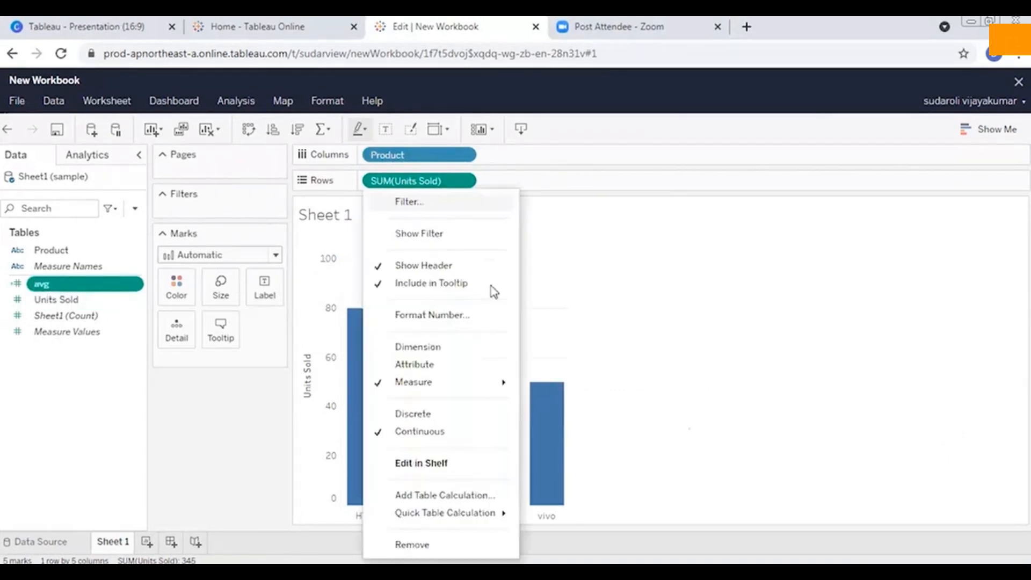
pyautogui.click(413, 543)
pyautogui.moveTo(41, 284); pyautogui.dragTo(392, 181)
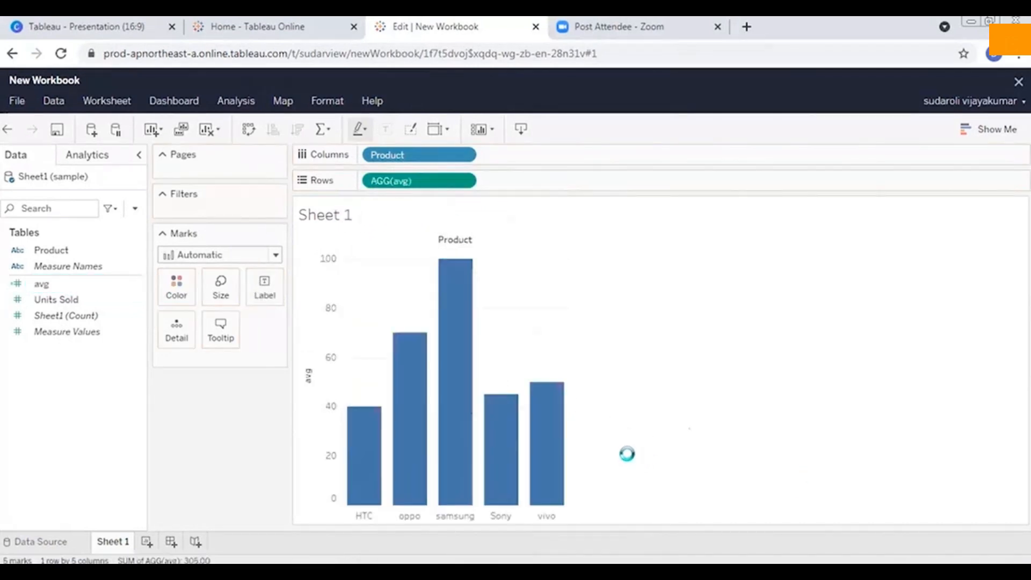
pyautogui.moveTo(355, 432)
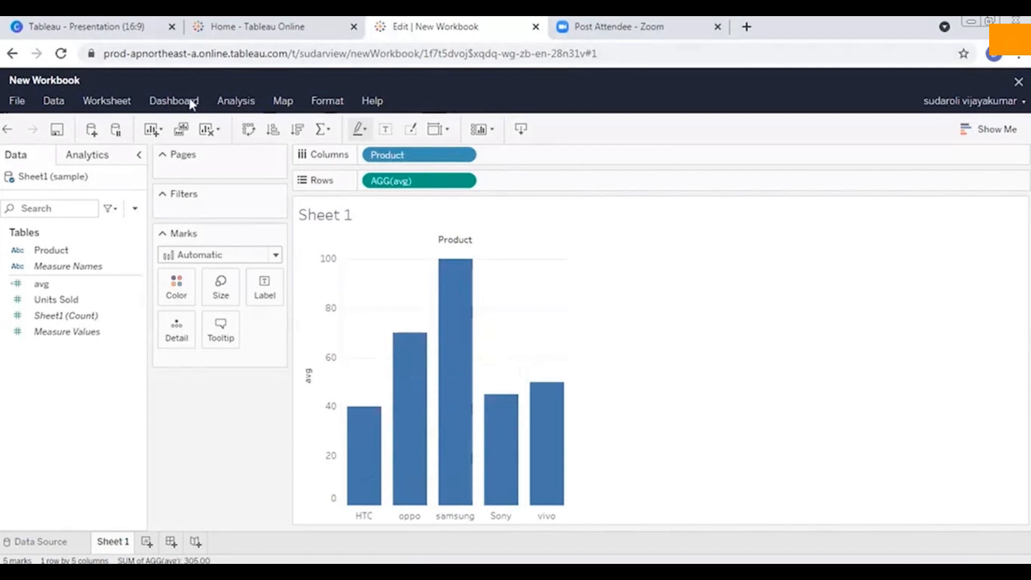
# Close the current workbook.
pyautogui.click(16, 102)
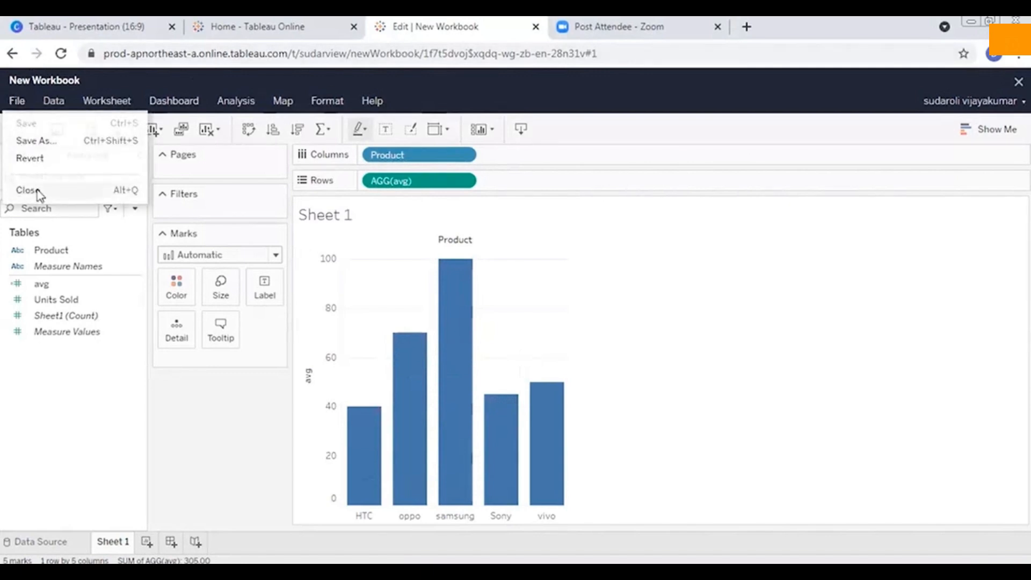
pyautogui.click(31, 189)
pyautogui.click(497, 347)
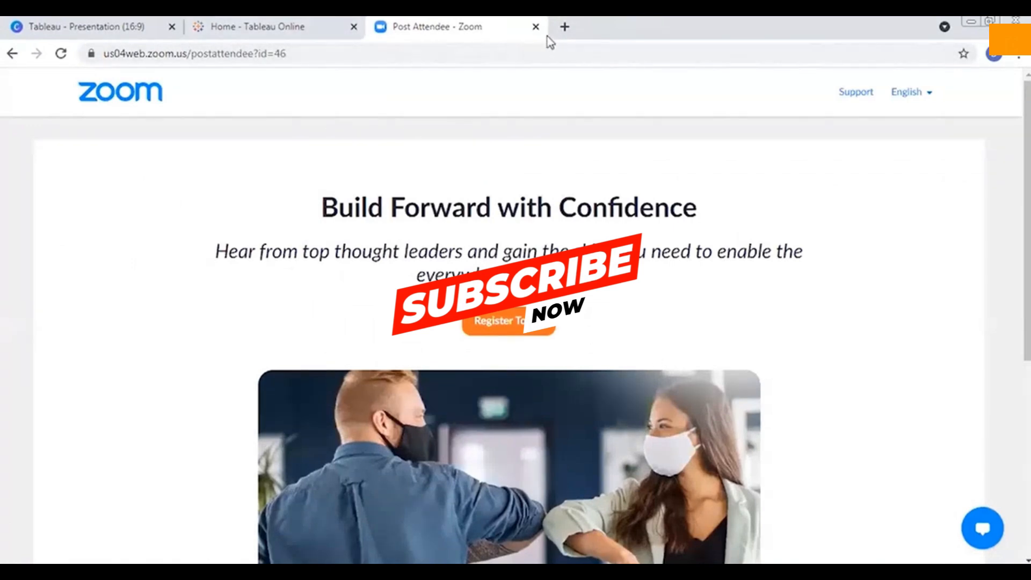
# Create a new workbook from the Tableau Online home page and connect it to the attr Excel file from the Documents library.
pyautogui.click(220, 25)
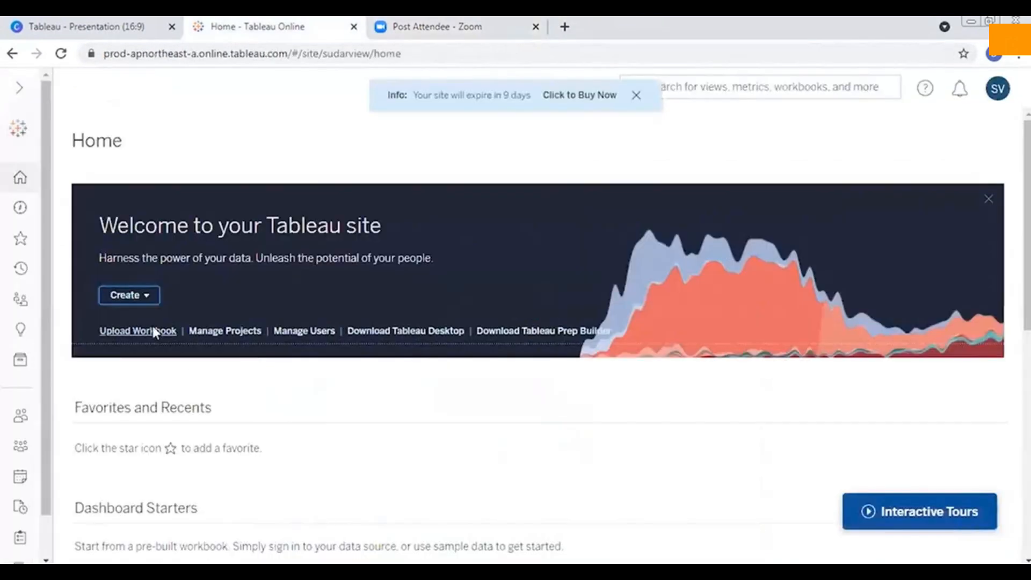
pyautogui.click(148, 294)
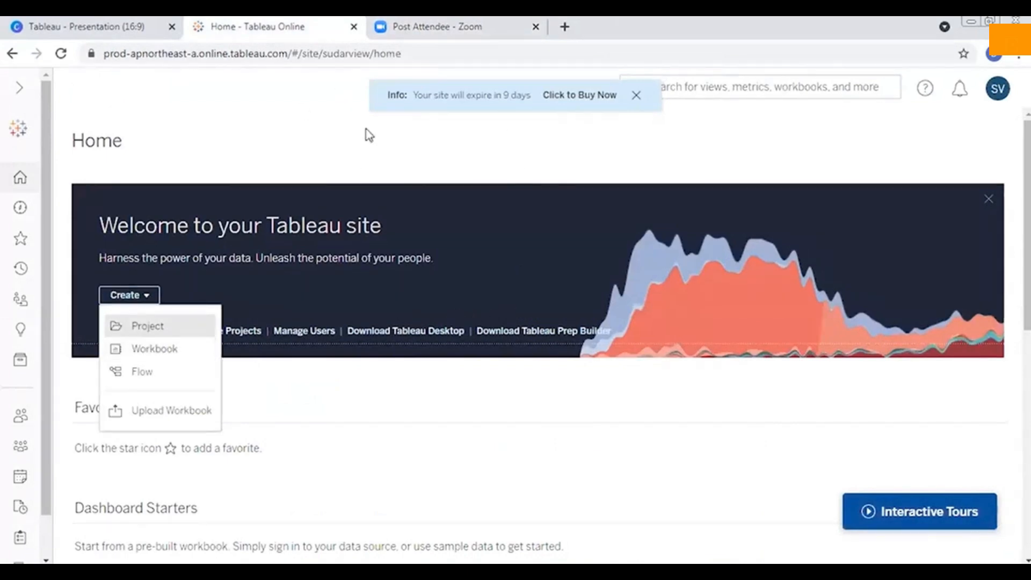
pyautogui.click(160, 352)
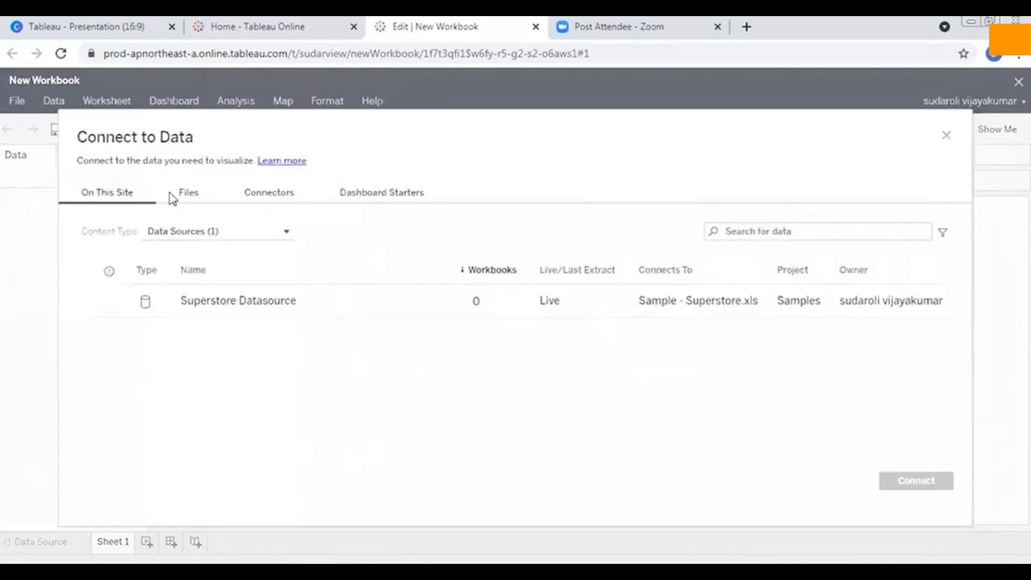
pyautogui.click(193, 194)
pyautogui.click(513, 392)
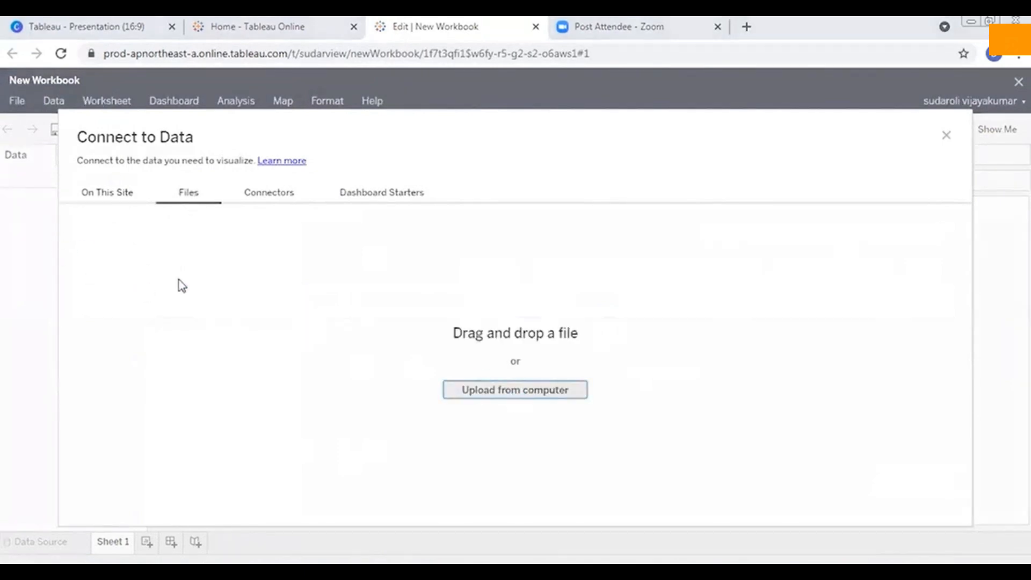
pyautogui.click(156, 210)
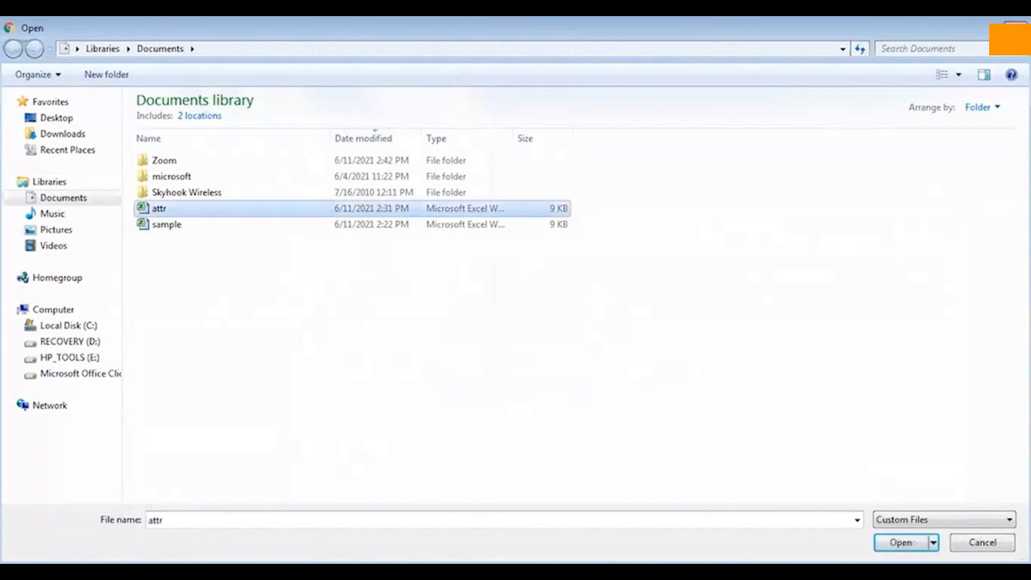
pyautogui.click(924, 543)
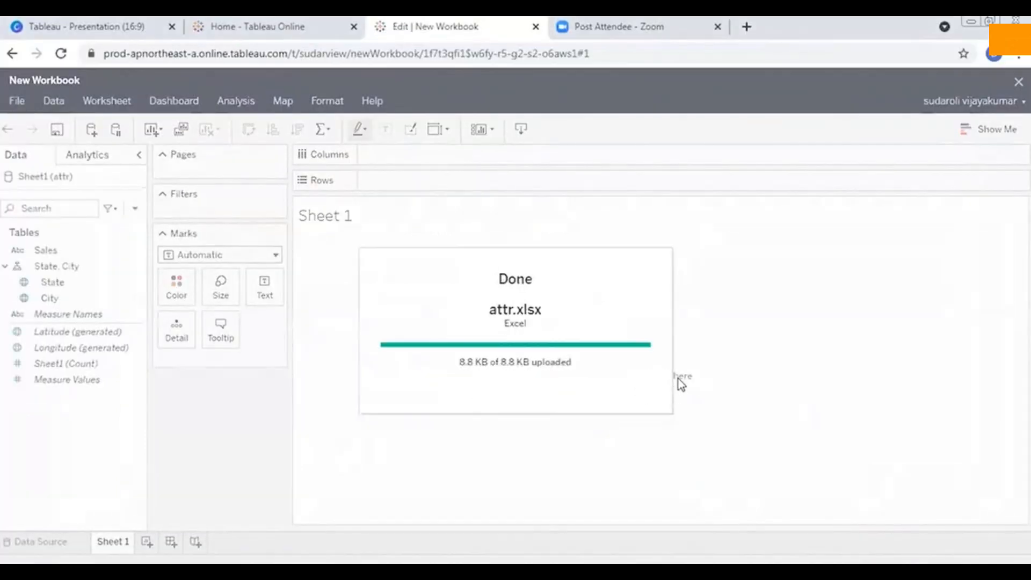
# Build a table with State on Columns and Sales on Rows.
pyautogui.click(56, 298)
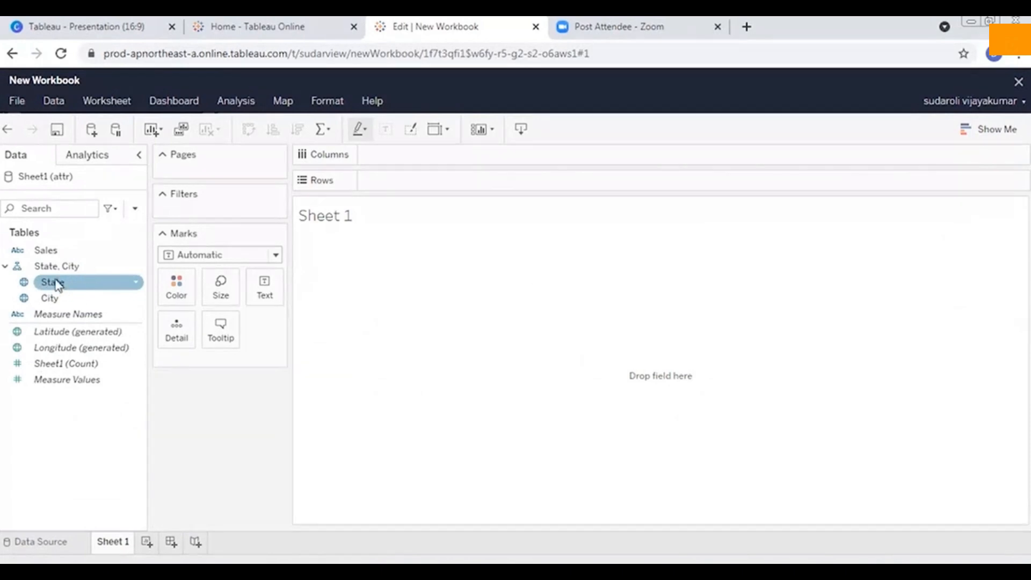
pyautogui.moveTo(72, 290); pyautogui.dragTo(427, 171)
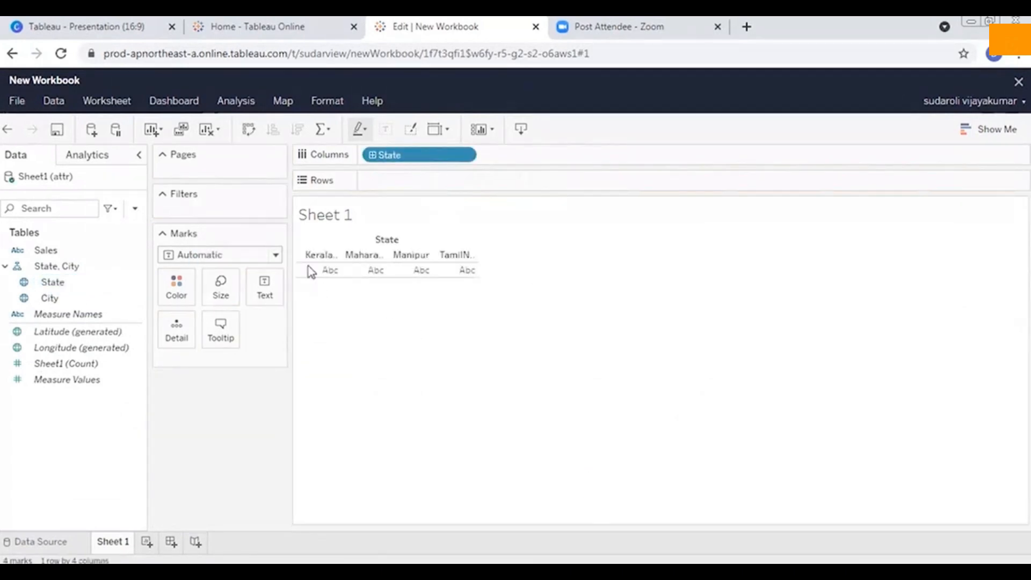
pyautogui.moveTo(424, 276)
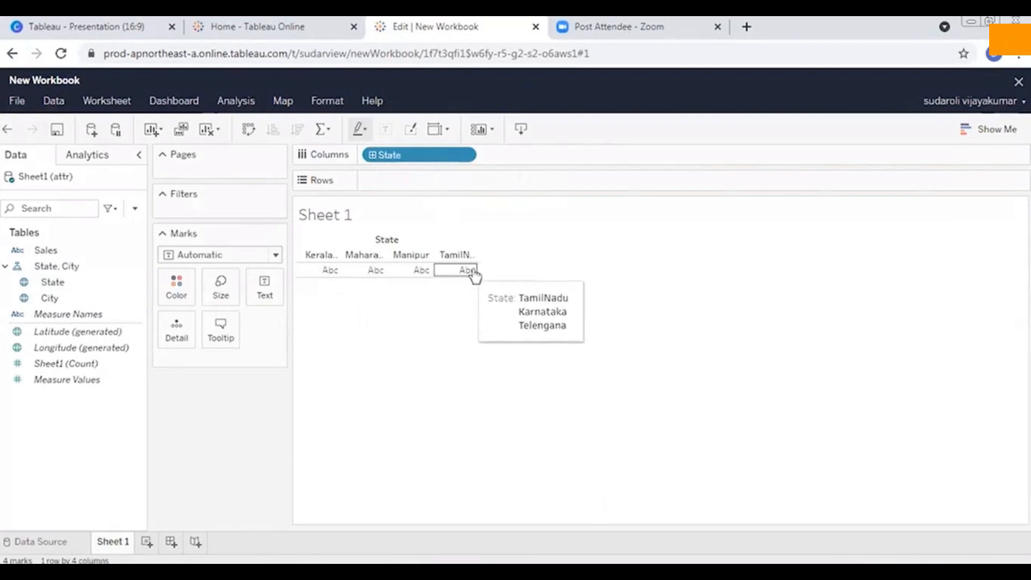
pyautogui.moveTo(461, 279)
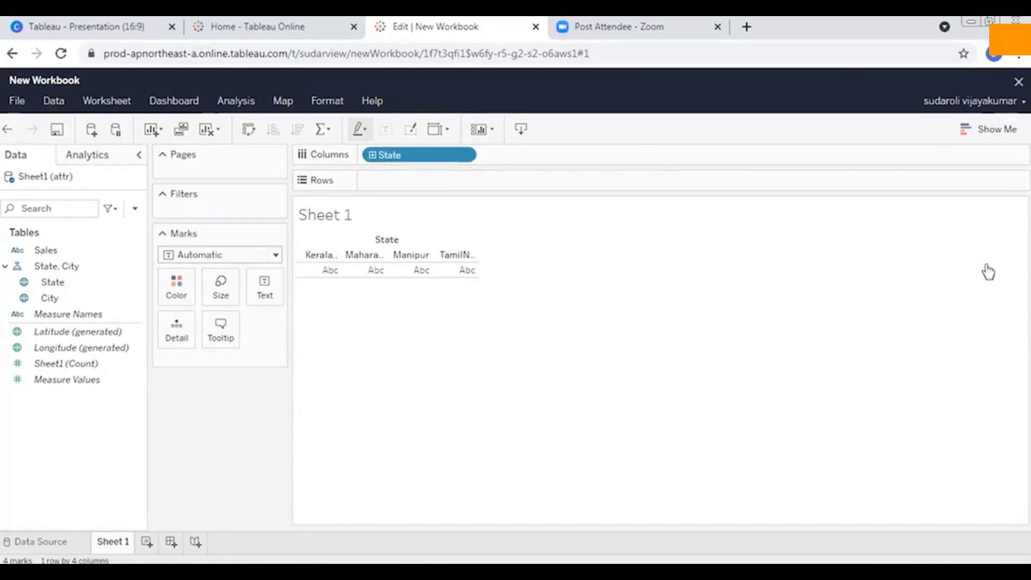
pyautogui.click(90, 299)
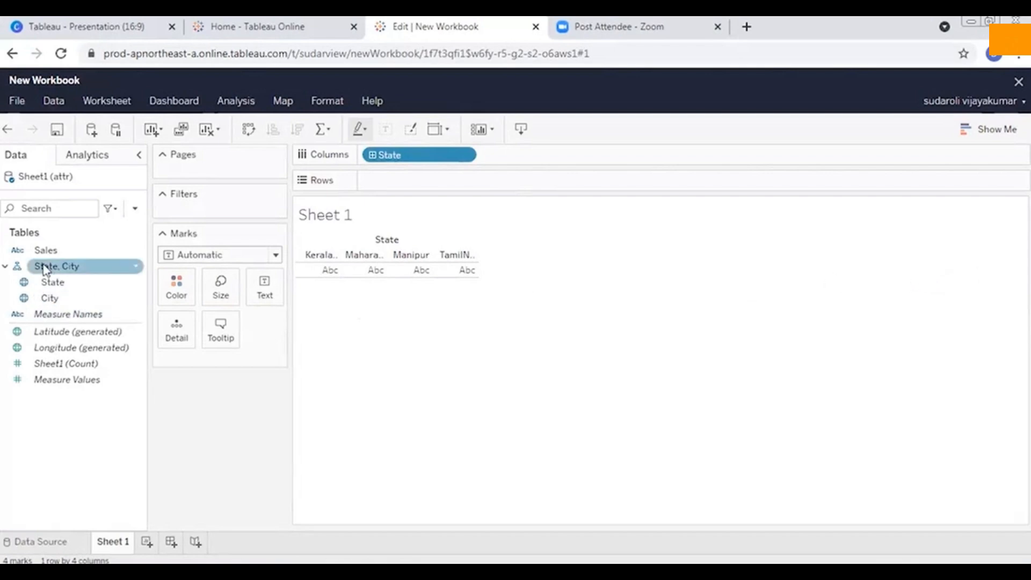
pyautogui.moveTo(57, 256); pyautogui.dragTo(418, 182)
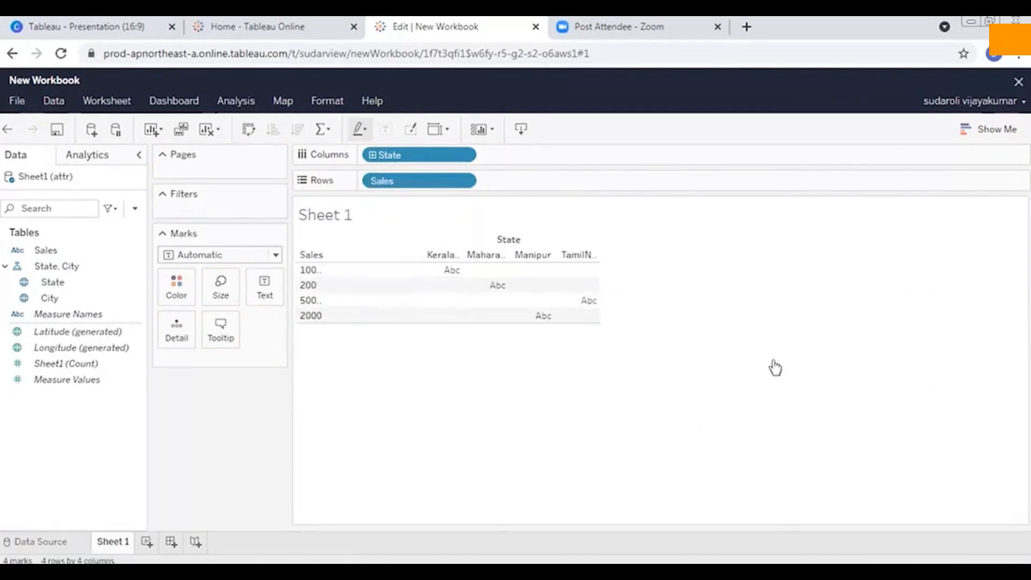
pyautogui.click(235, 101)
pyautogui.moveTo(340, 250)
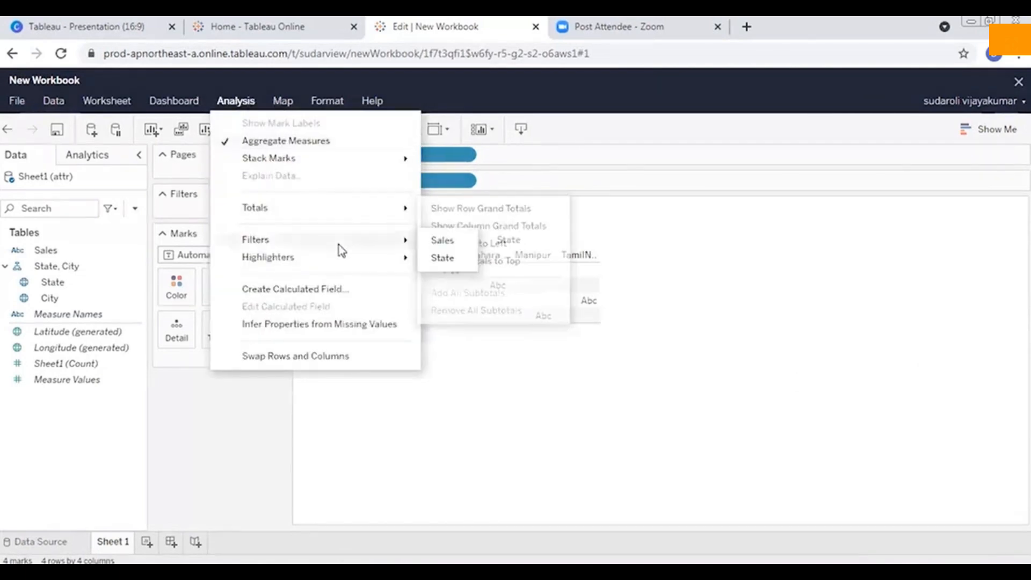
pyautogui.click(388, 290)
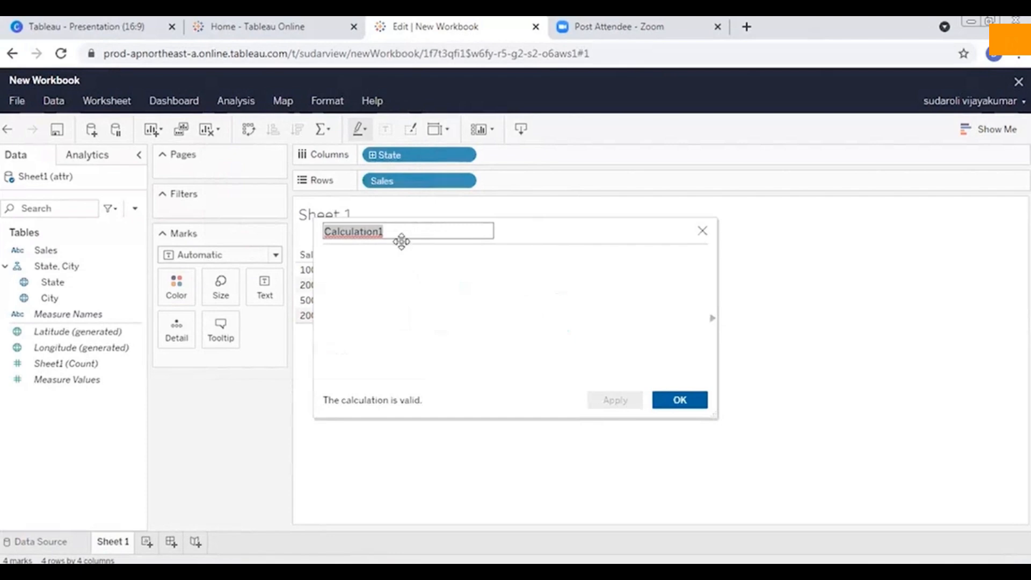
pyautogui.write('attr')
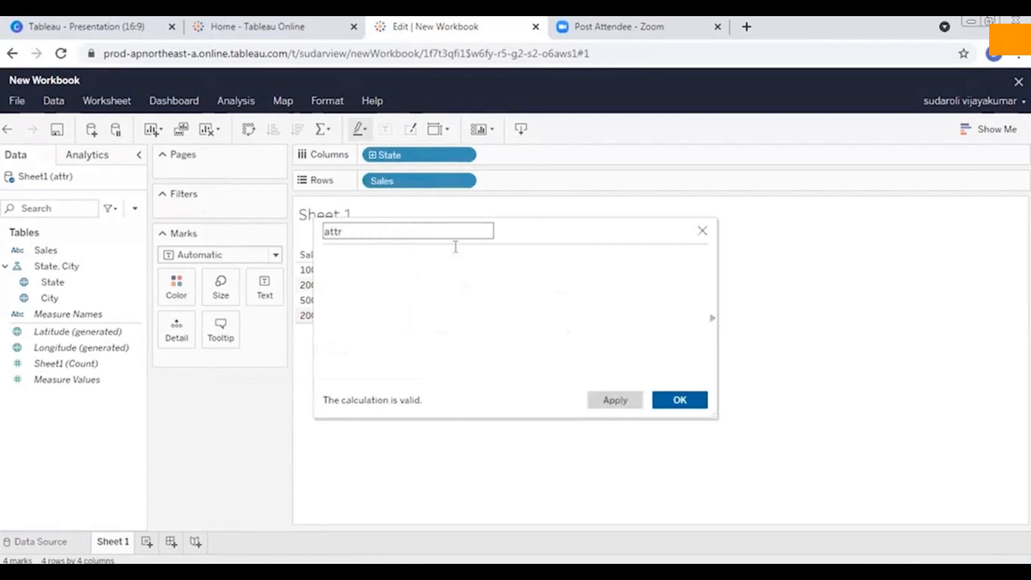
pyautogui.click(680, 401)
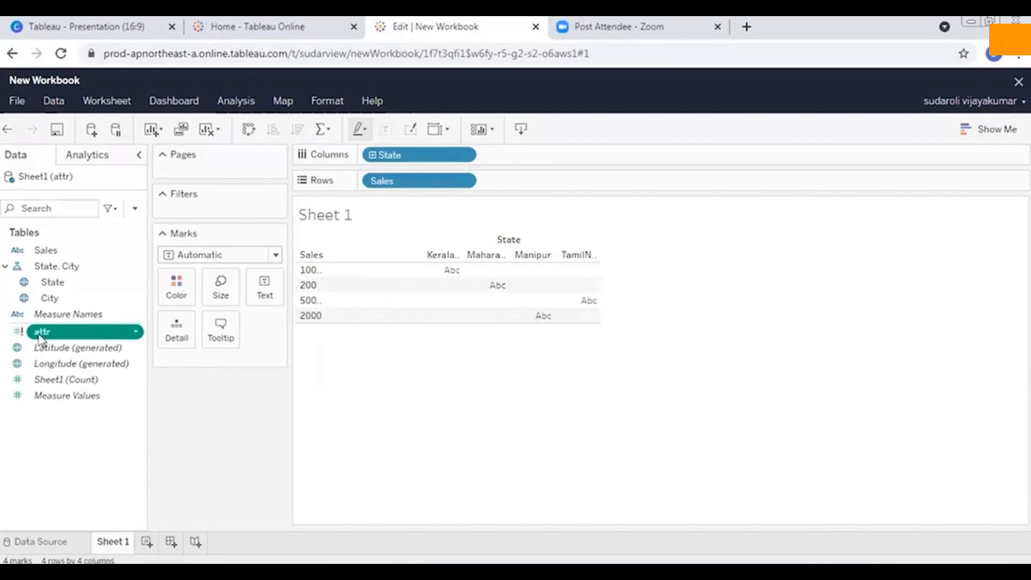
pyautogui.click(130, 333)
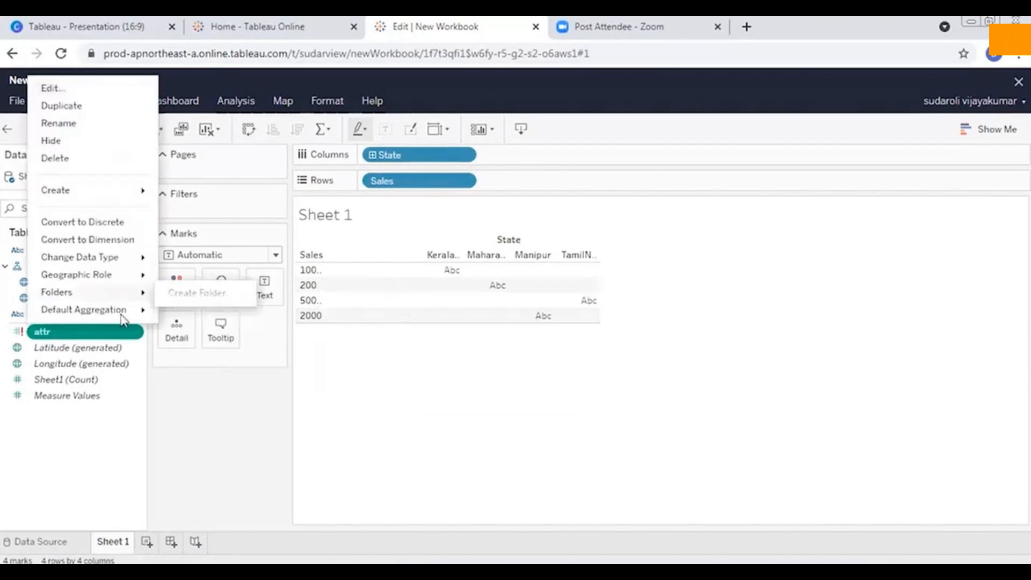
pyautogui.click(62, 157)
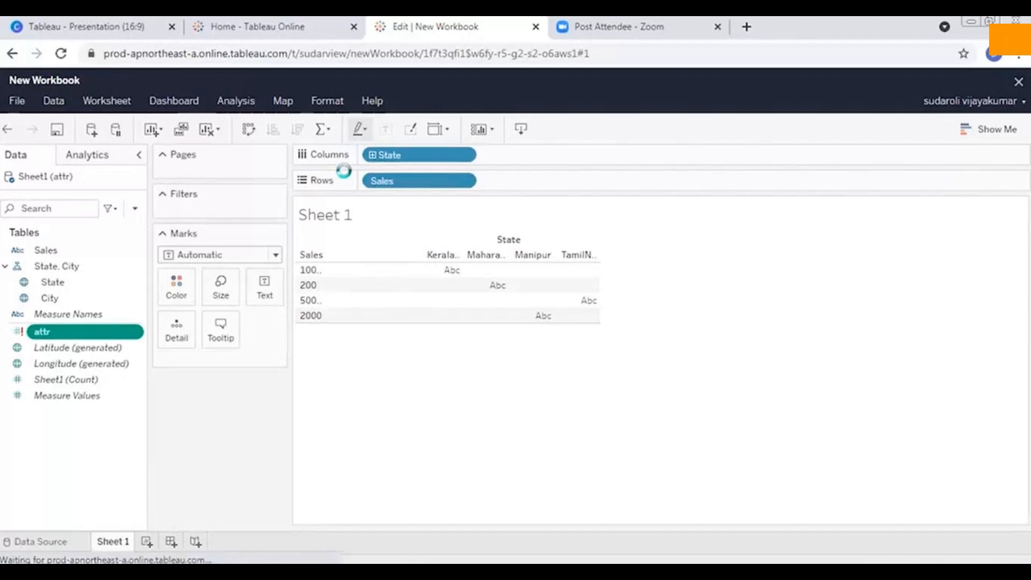
# Create a calculated field named attr with the formula attr([State]).
pyautogui.click(237, 102)
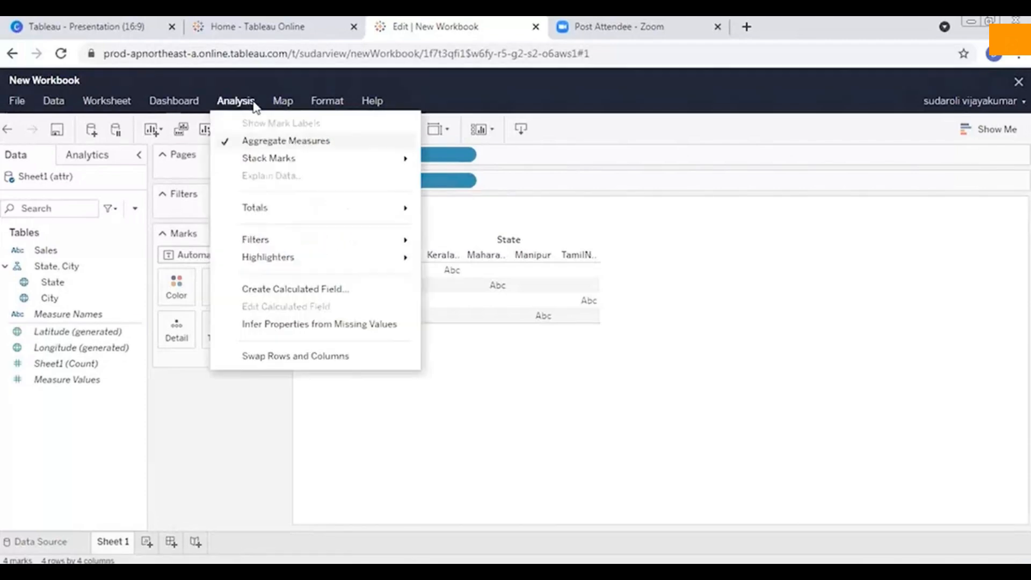
pyautogui.click(347, 290)
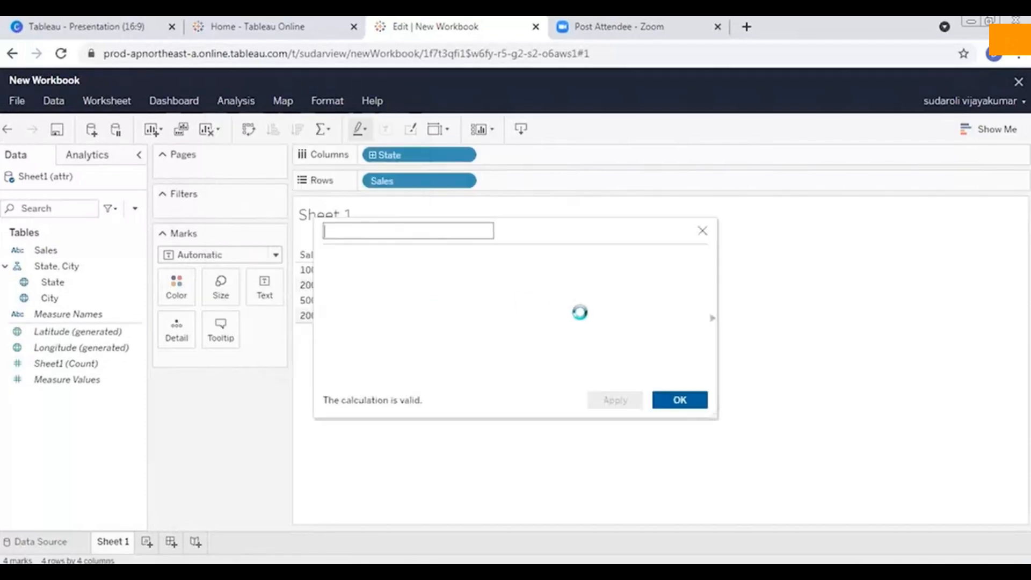
pyautogui.click(381, 263)
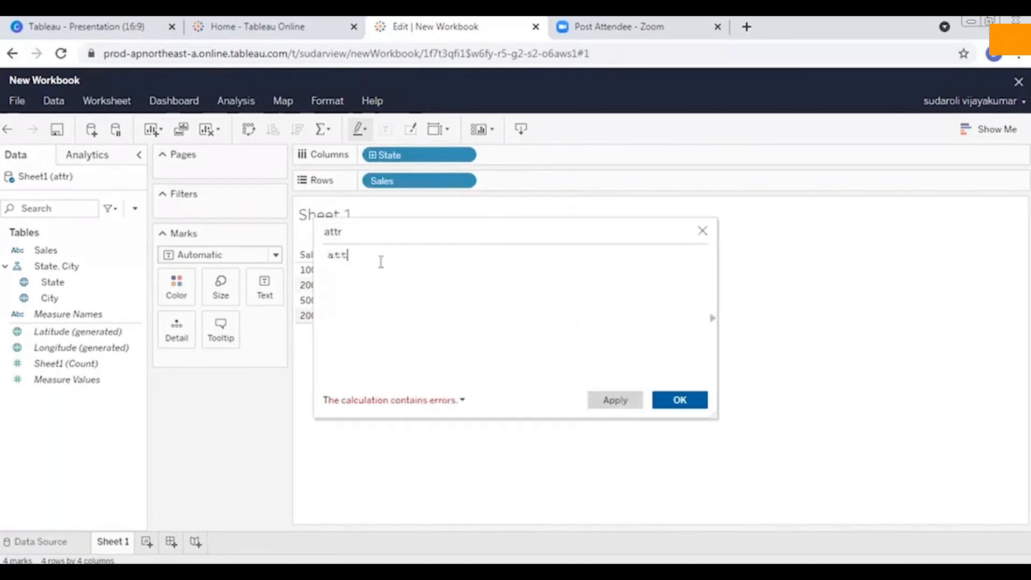
pyautogui.write('attr(state')
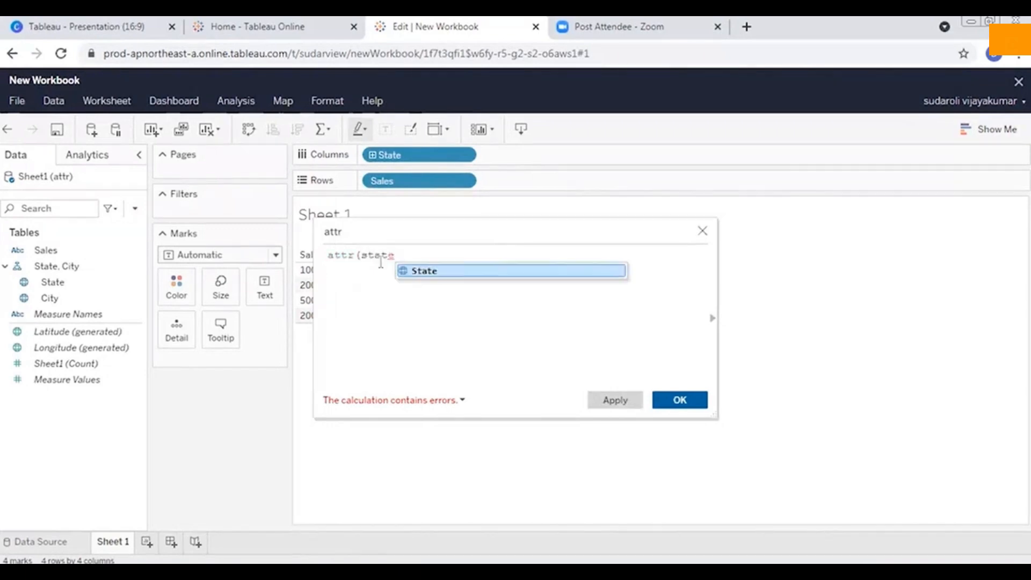
pyautogui.write(')')
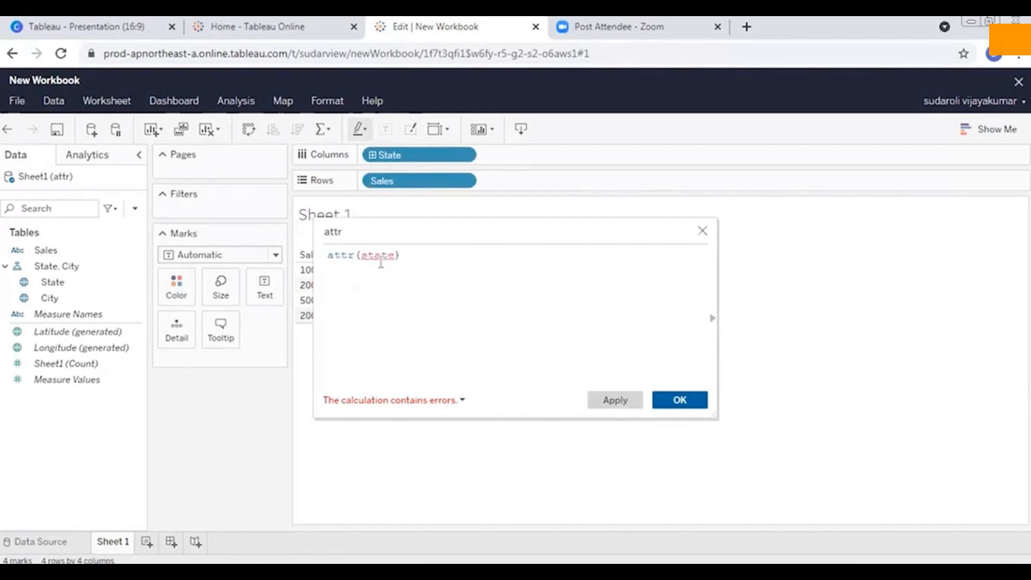
pyautogui.press('BackSpace')
pyautogui.write('st')
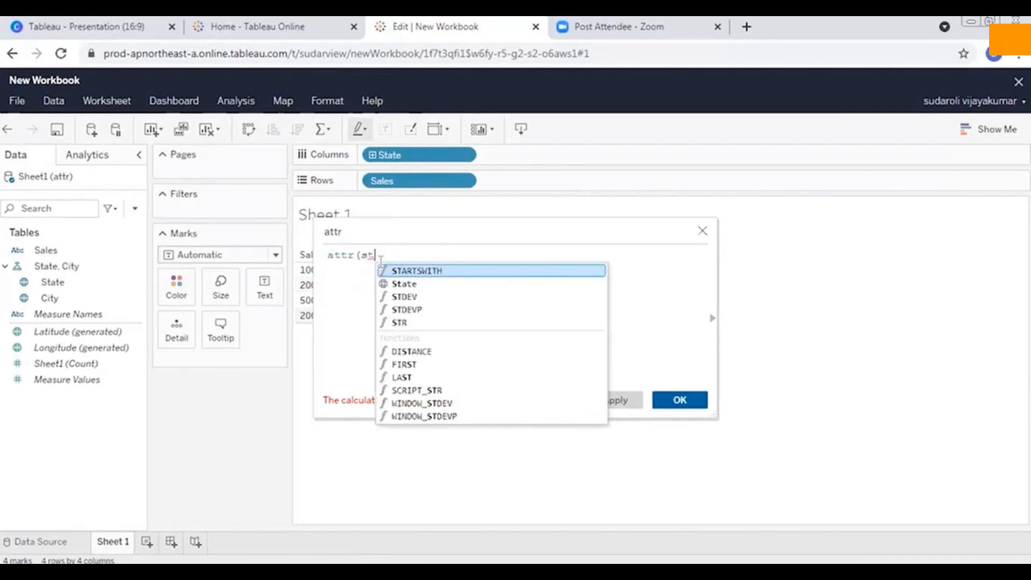
pyautogui.click(416, 285)
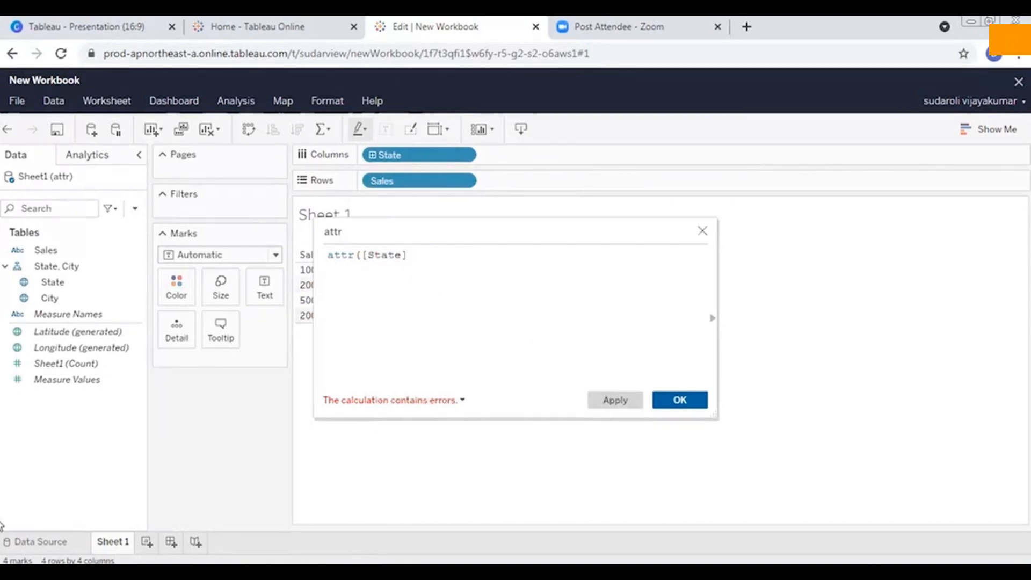
pyautogui.write(')')
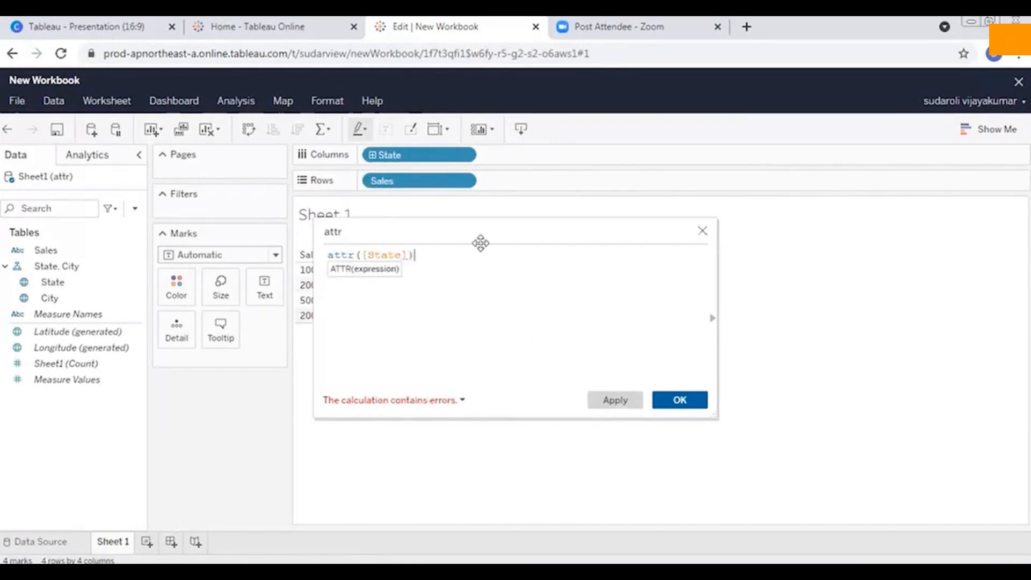
pyautogui.click(678, 400)
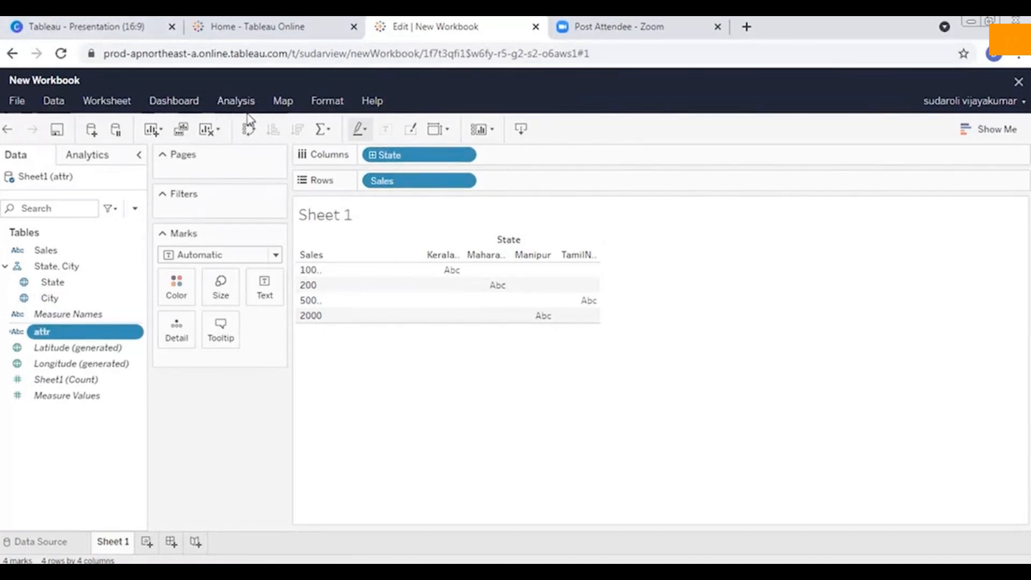
# Start a calculated field named corr and enter CORR(state,[Sales]) as its formula.
pyautogui.click(236, 101)
pyautogui.moveTo(359, 310)
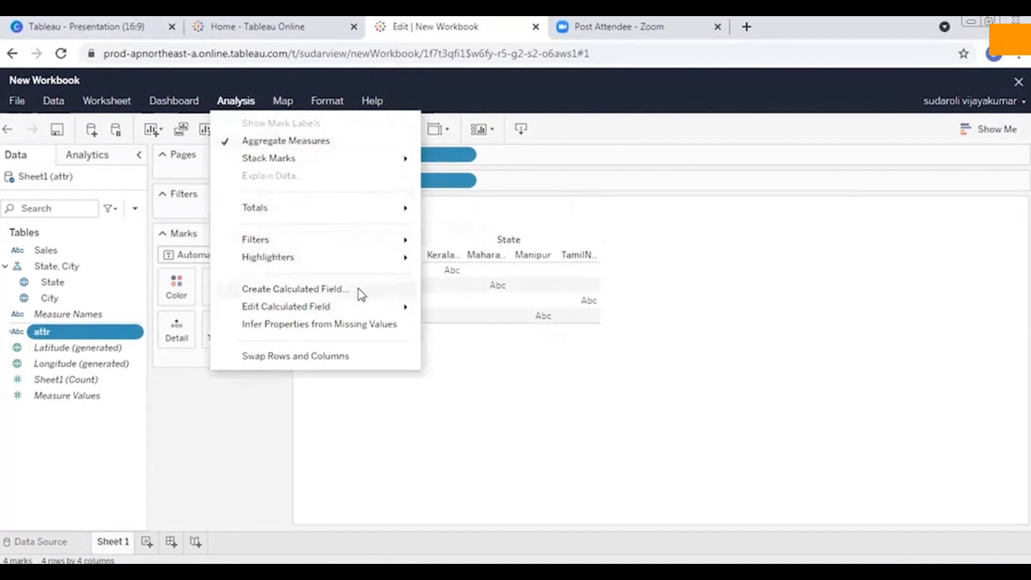
pyautogui.click(323, 289)
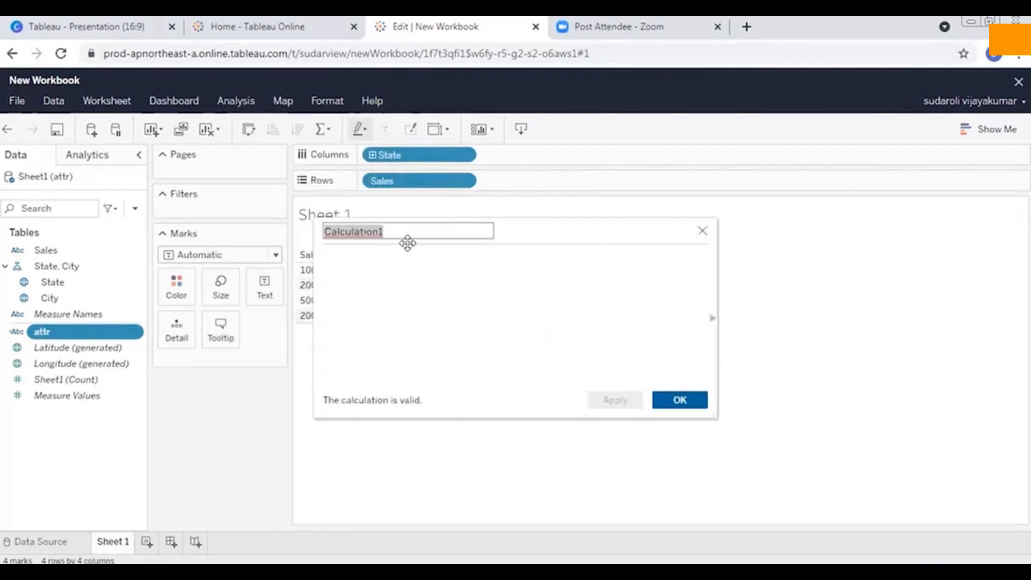
pyautogui.write('corr')
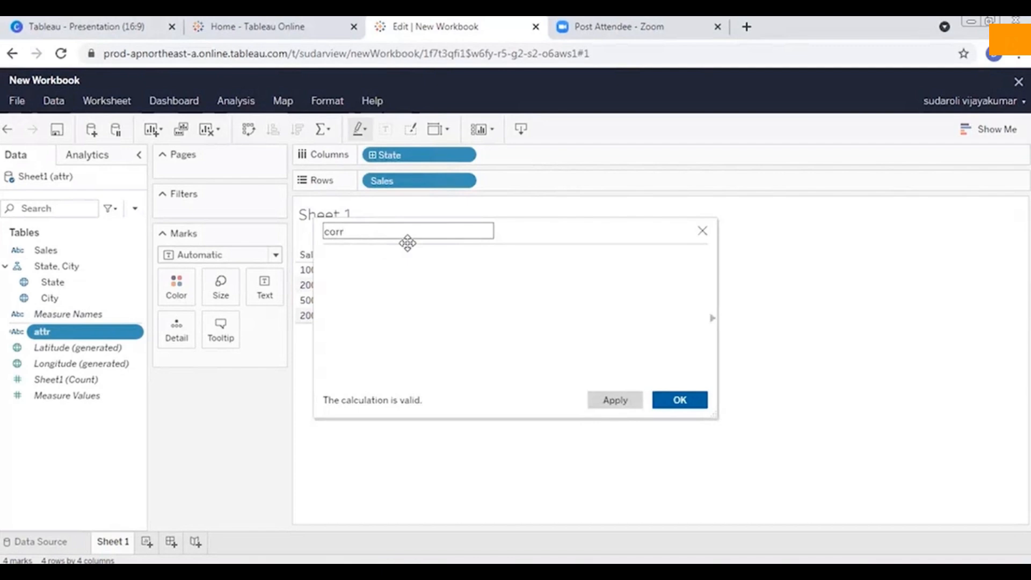
pyautogui.click(365, 282)
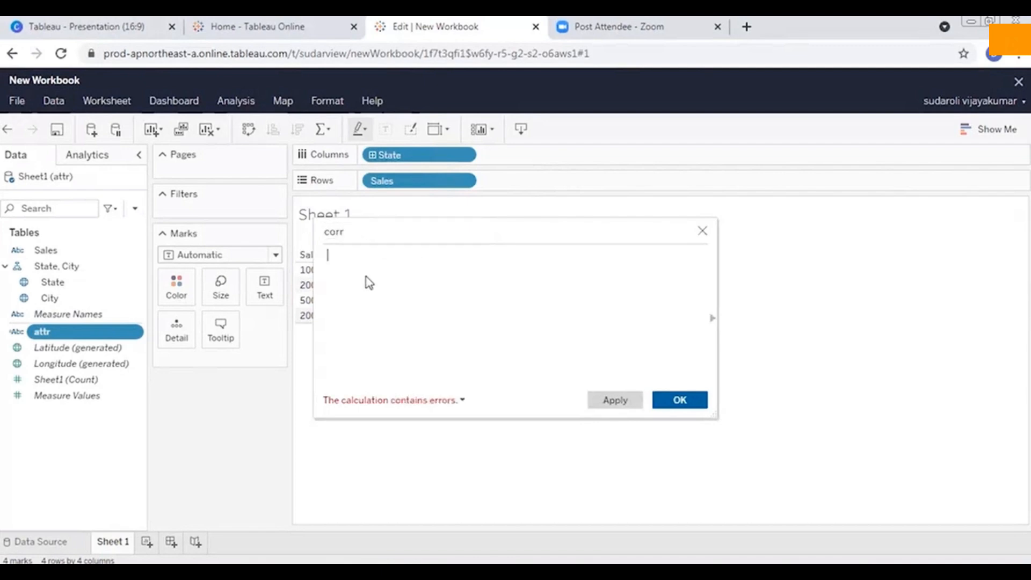
pyautogui.write('corr')
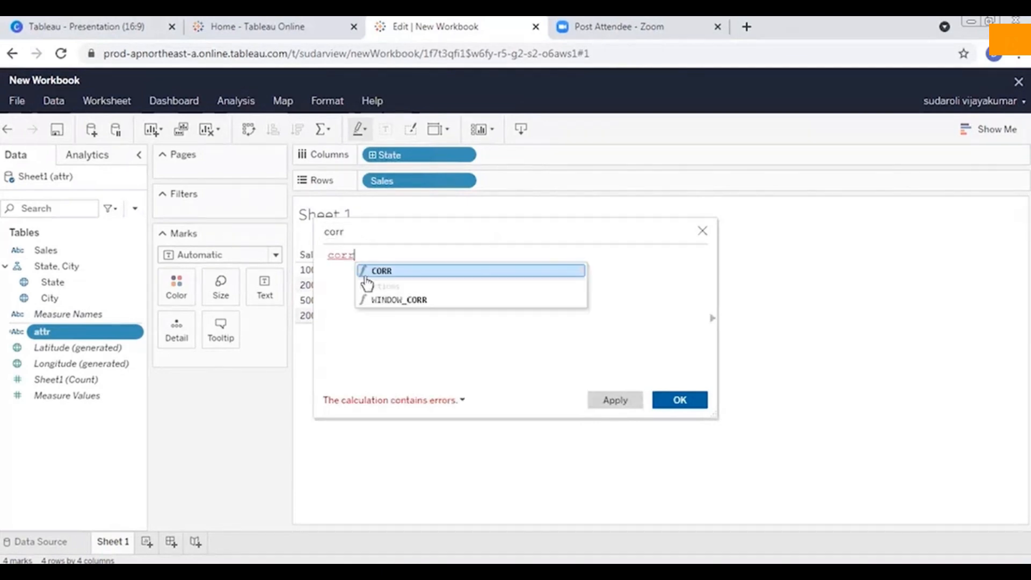
pyautogui.click(390, 271)
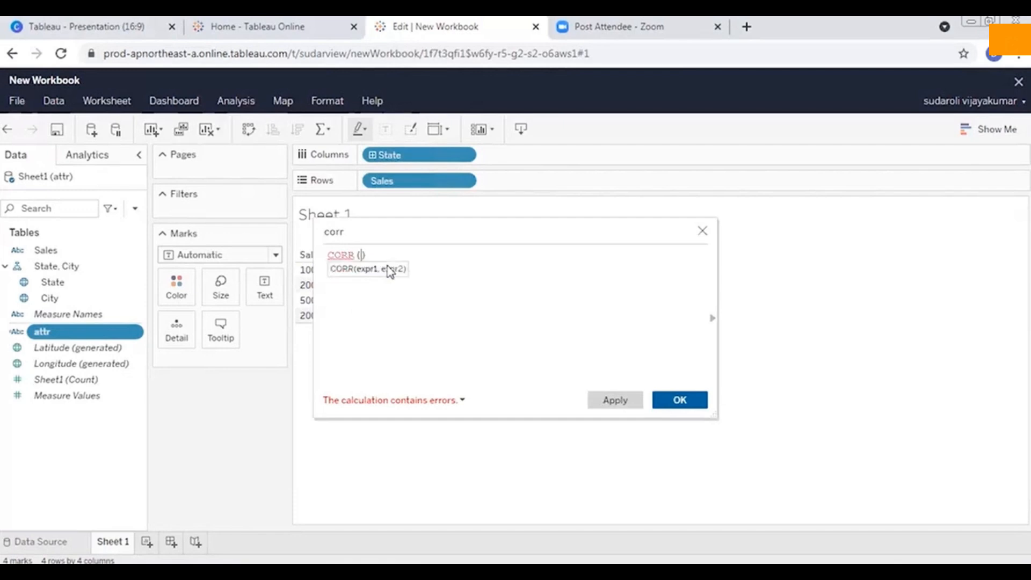
pyautogui.write('state,sales')
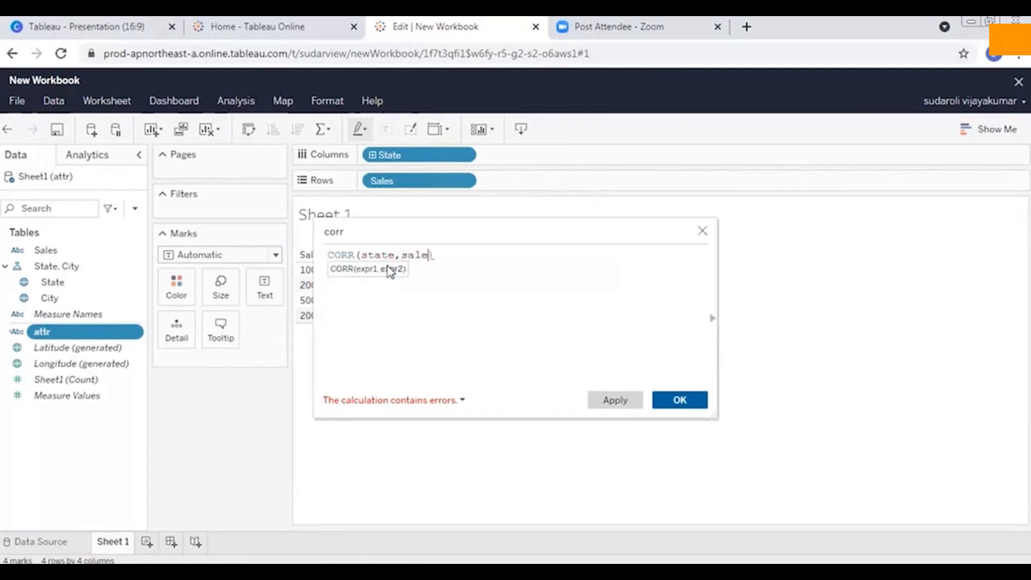
pyautogui.click(482, 273)
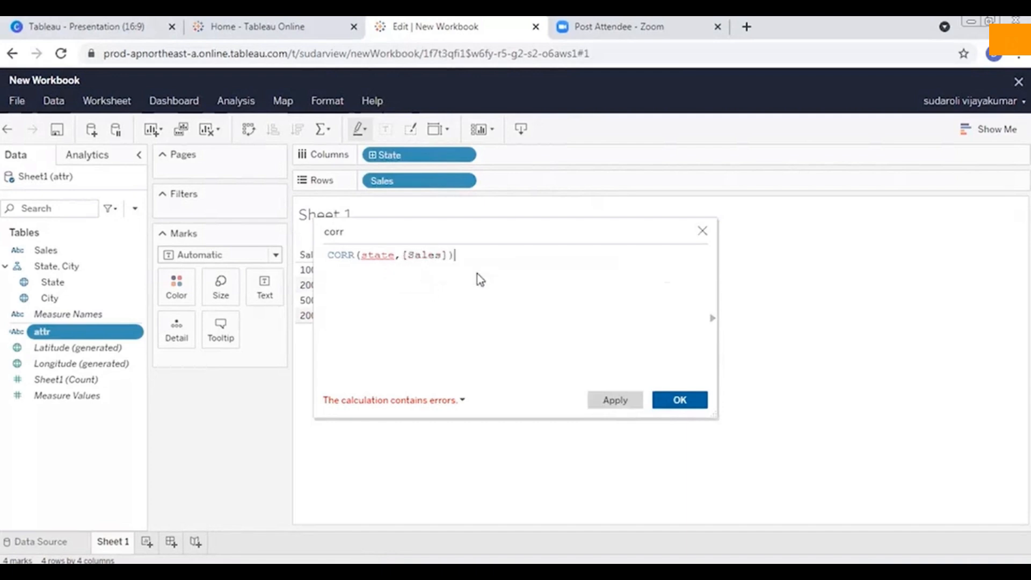
# Replace the plain state text in the CORR formula with the [State] field reference.
pyautogui.click(384, 256)
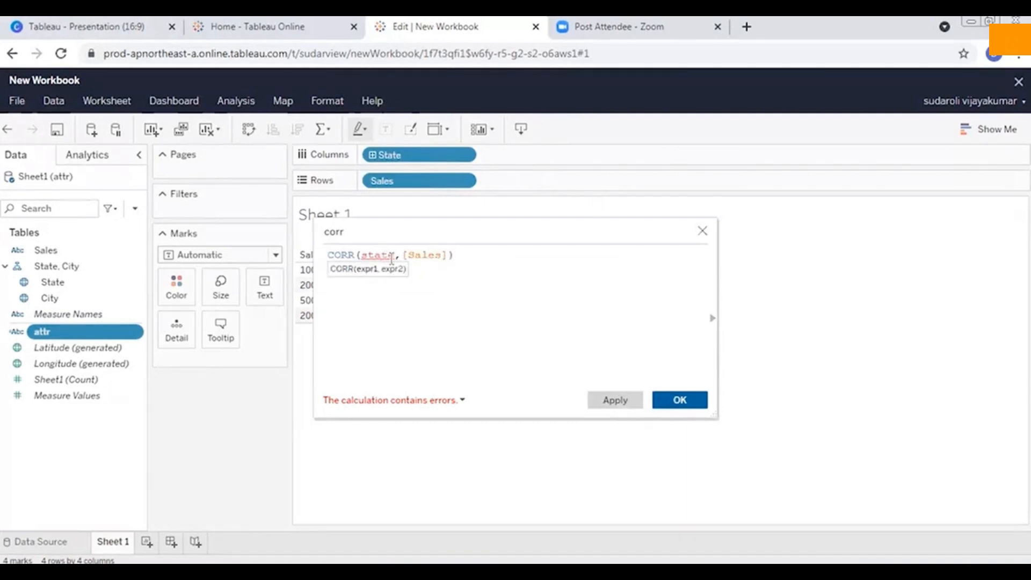
pyautogui.press('BackSpace')
pyautogui.press('BackSpace')
pyautogui.press('BackSpace')
pyautogui.press('BackSpace')
pyautogui.press('BackSpace')
pyautogui.write('state')
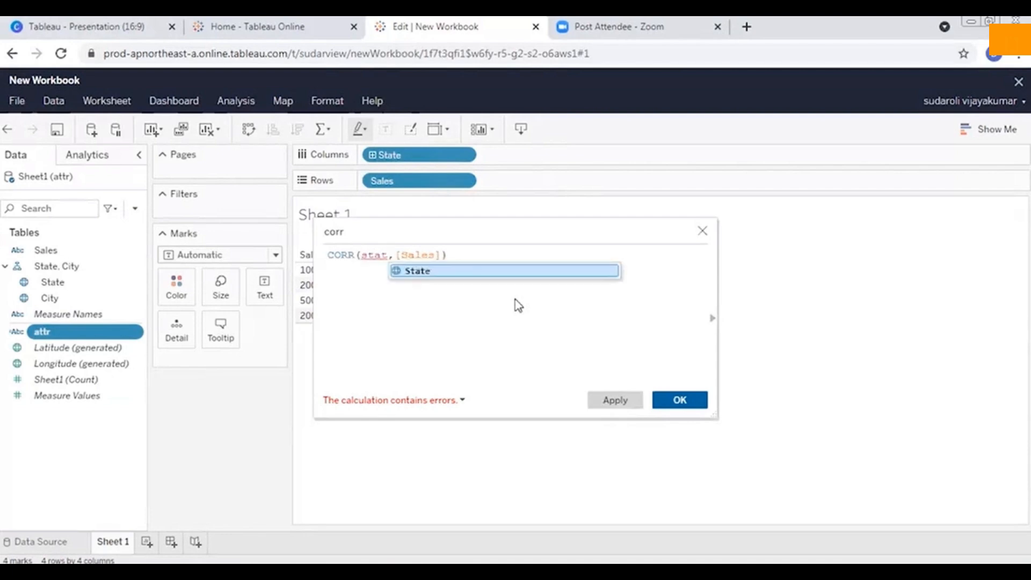
pyautogui.press('BackSpace')
pyautogui.write('e')
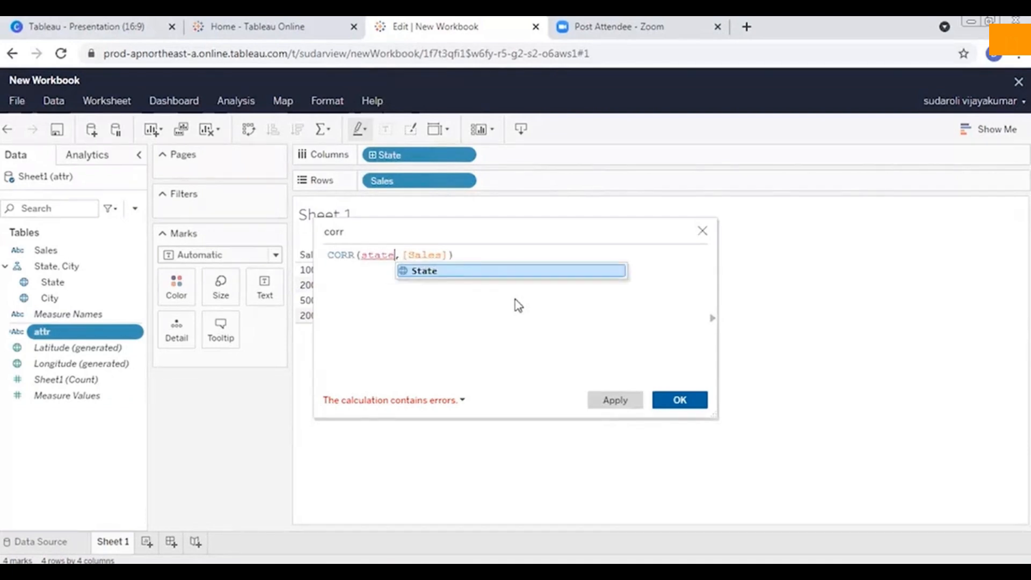
pyautogui.click(471, 272)
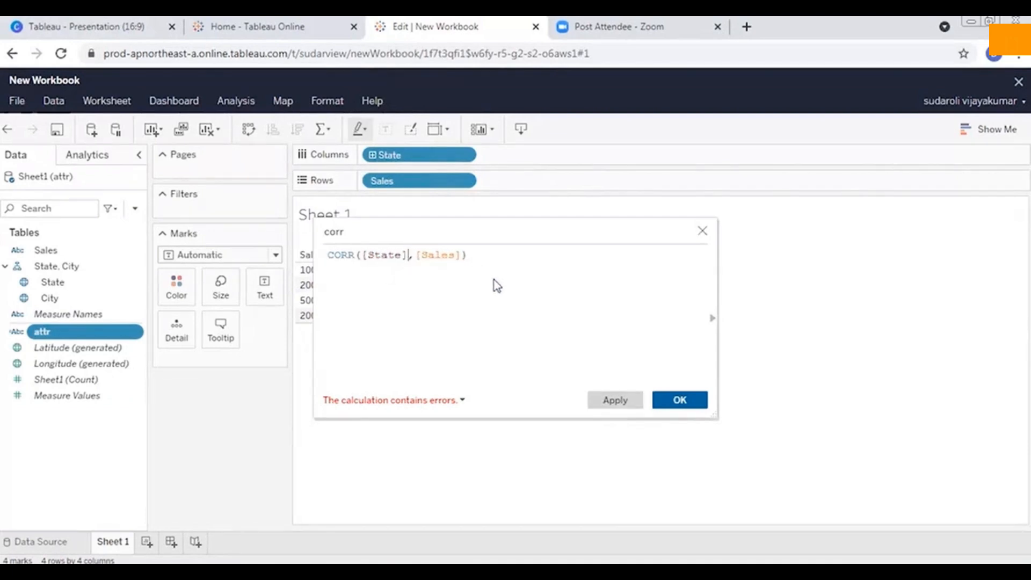
# Re-enter the [Sales] field as the second CORR argument and close the parenthesis.
pyautogui.click(473, 257)
pyautogui.press('BackSpace')
pyautogui.press('BackSpace')
pyautogui.press('BackSpace')
pyautogui.press('BackSpace')
pyautogui.press('BackSpace')
pyautogui.press('BackSpace')
pyautogui.press('BackSpace')
pyautogui.press('BackSpace')
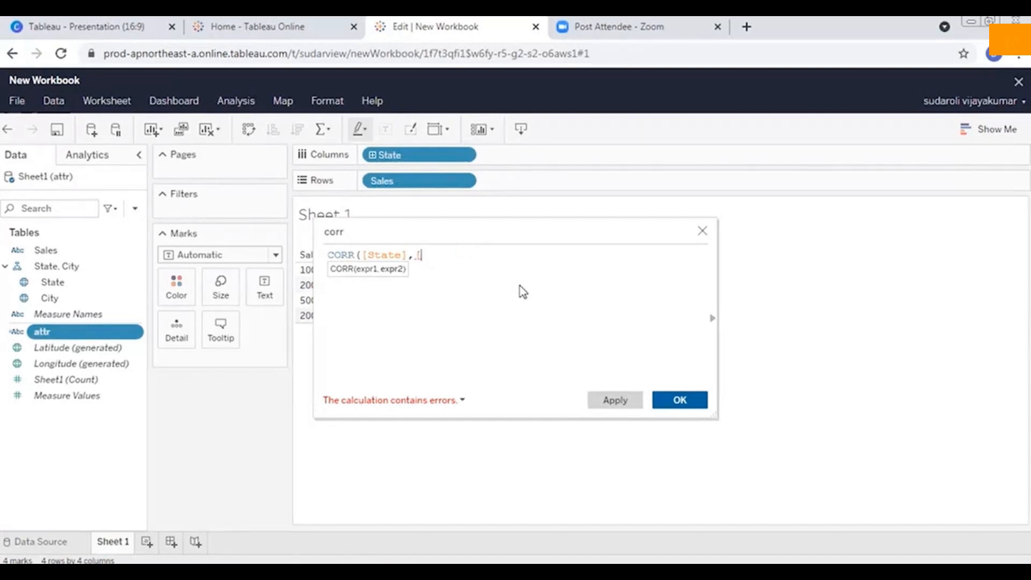
pyautogui.write('sales')
pyautogui.click(502, 276)
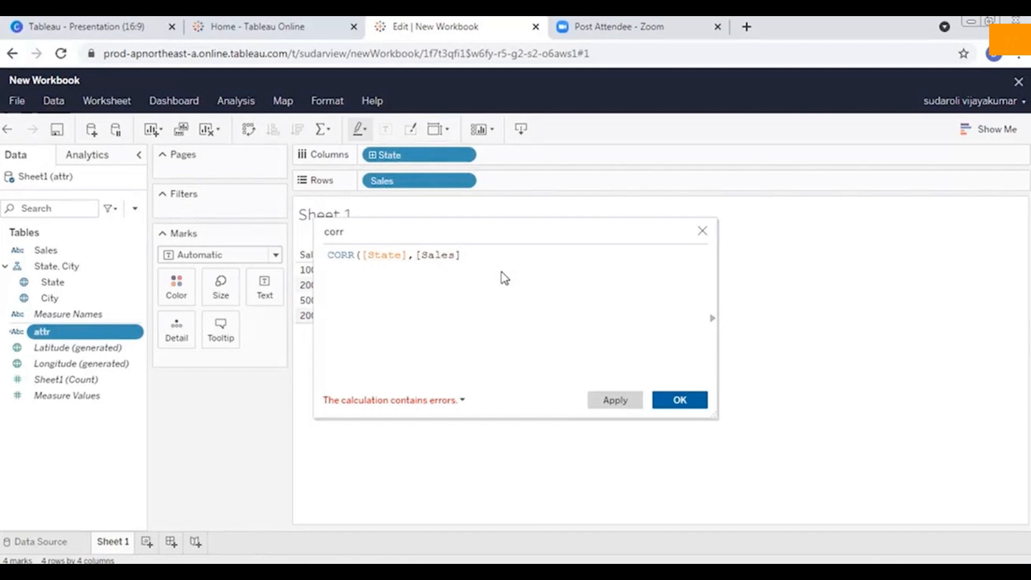
pyautogui.write(')')
# Try corr([City],[State]) as the replacement formula and discard the unsaved corr calculated field.
pyautogui.moveTo(461, 256); pyautogui.dragTo(324, 264)
pyautogui.press('BackSpace')
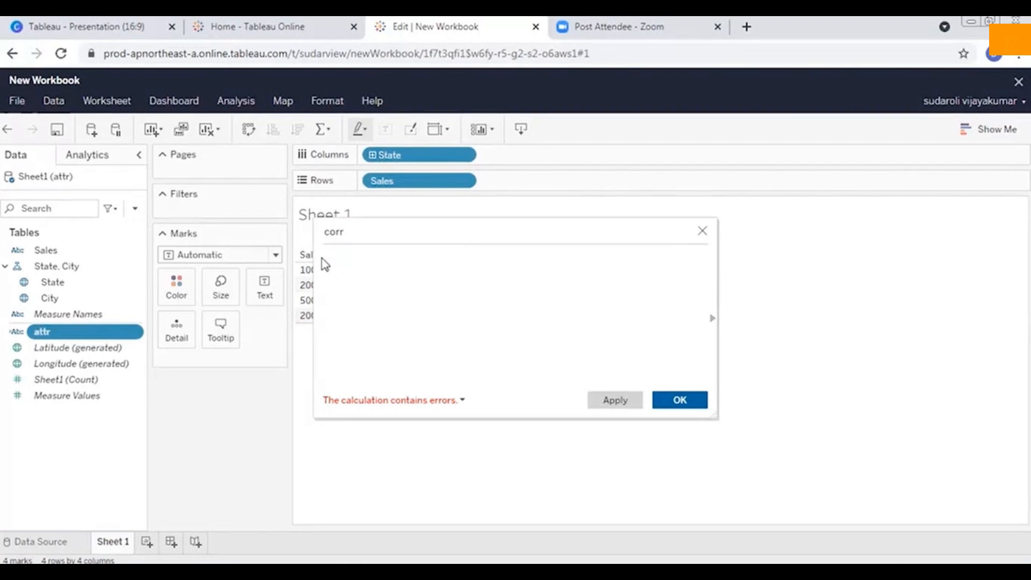
pyautogui.write('corr')
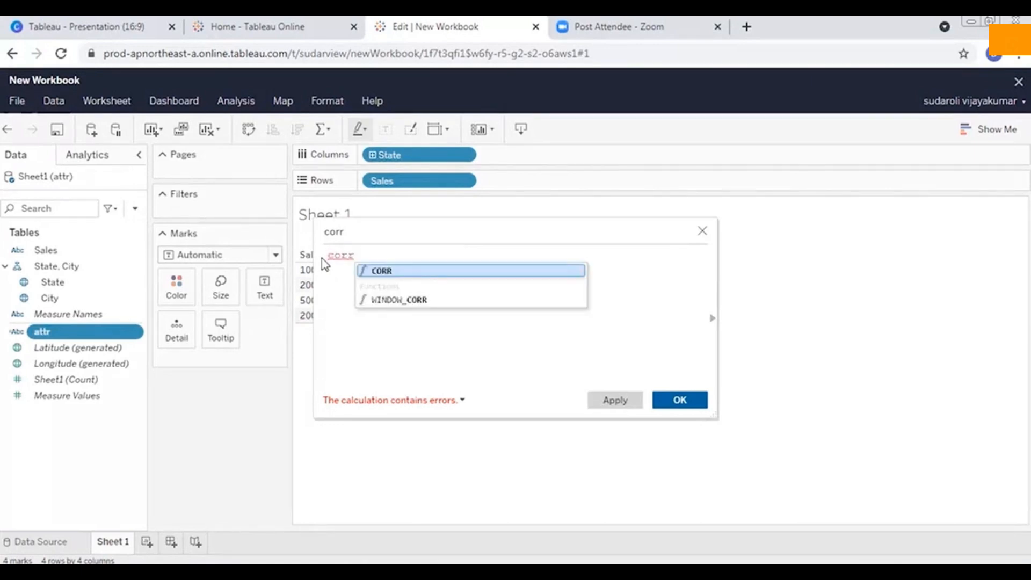
pyautogui.write('(')
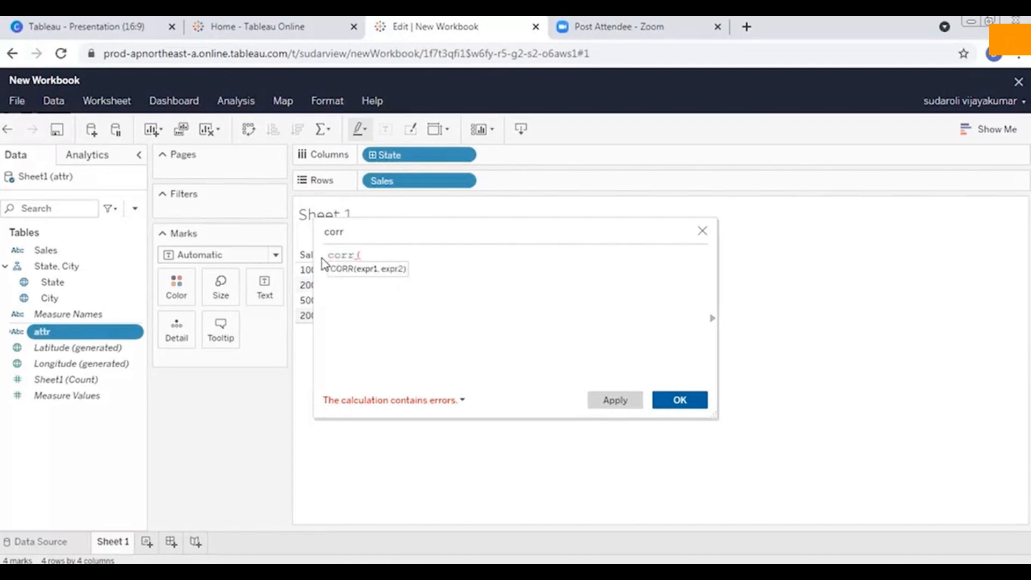
pyautogui.click(380, 269)
pyautogui.click(369, 253)
pyautogui.write('att')
pyautogui.write('y')
pyautogui.click(395, 271)
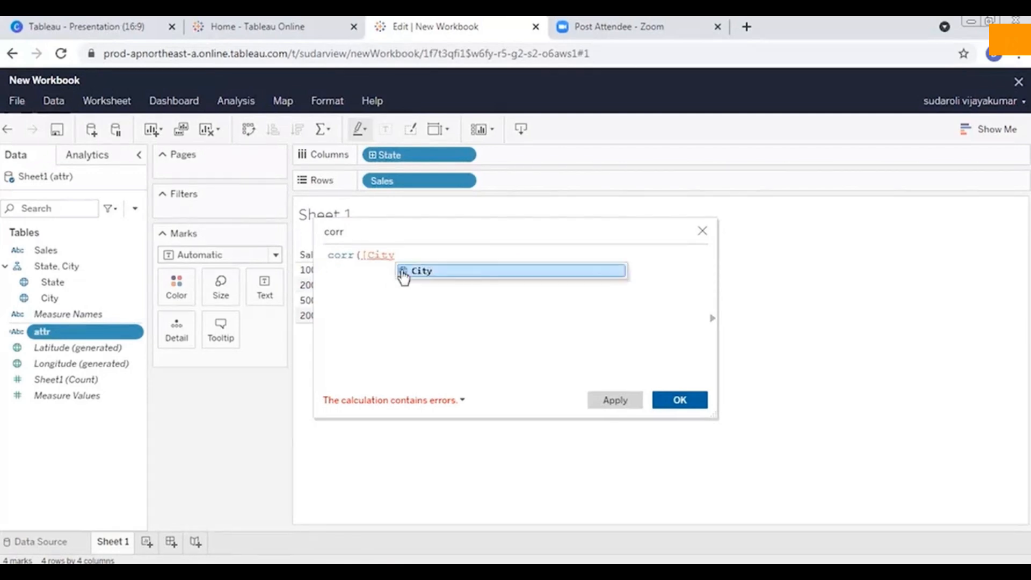
pyautogui.write(',')
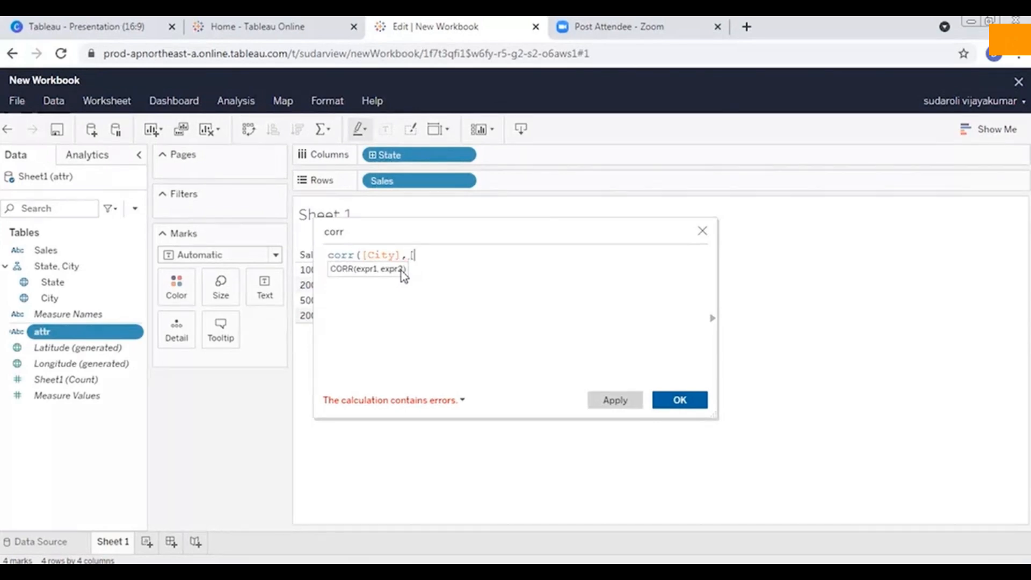
pyautogui.write('[sta')
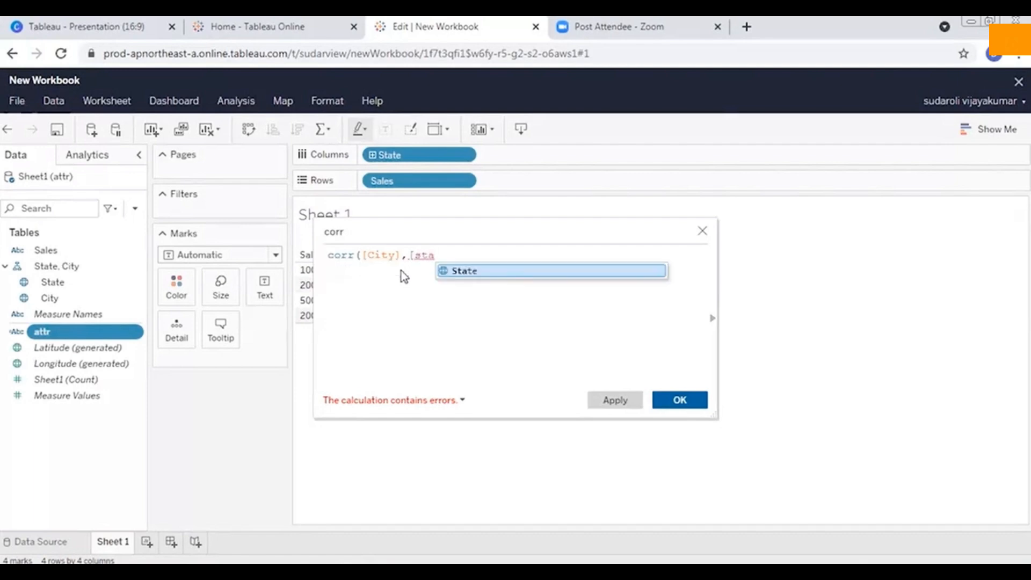
pyautogui.click(485, 272)
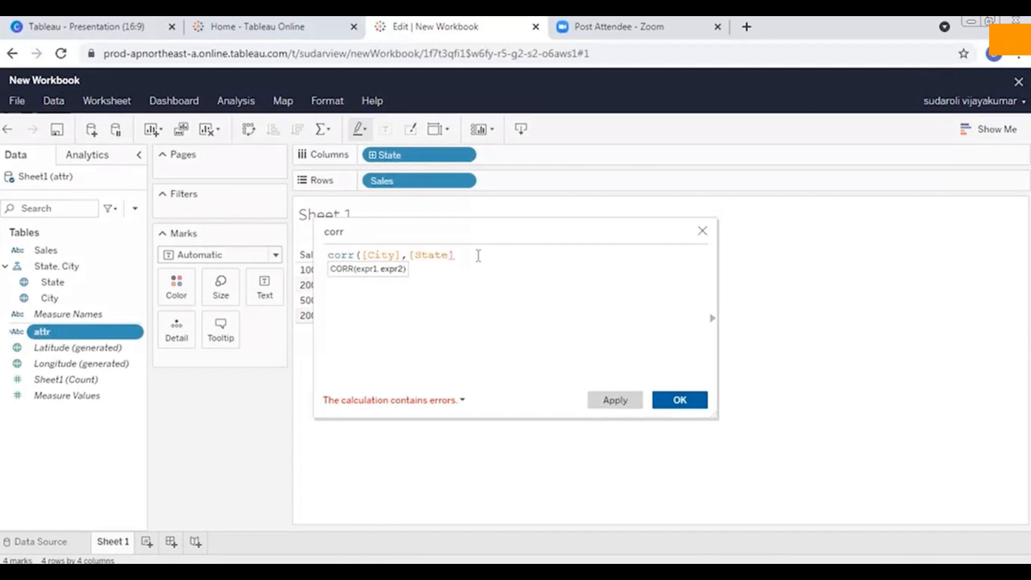
pyautogui.write(')')
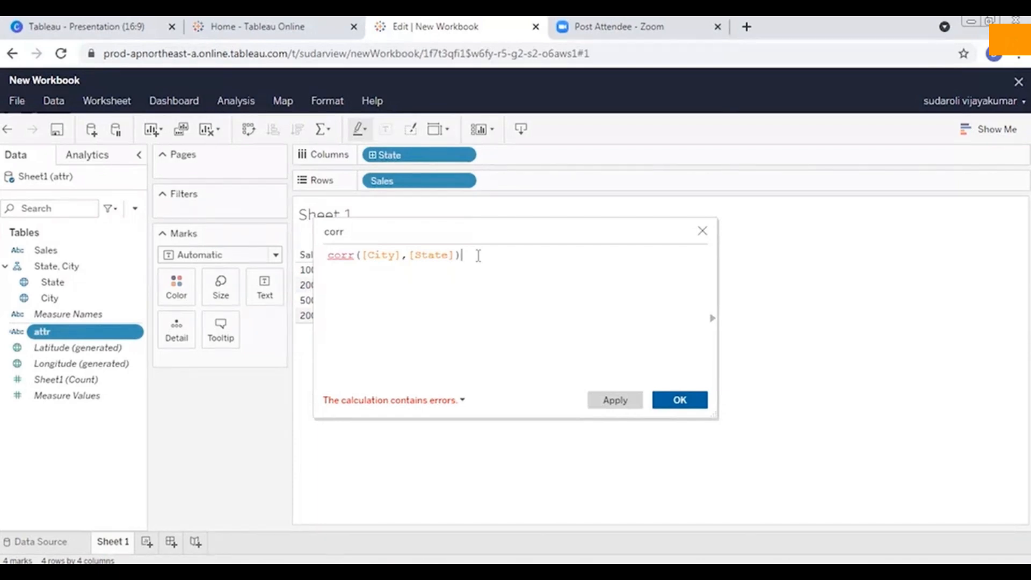
pyautogui.click(703, 232)
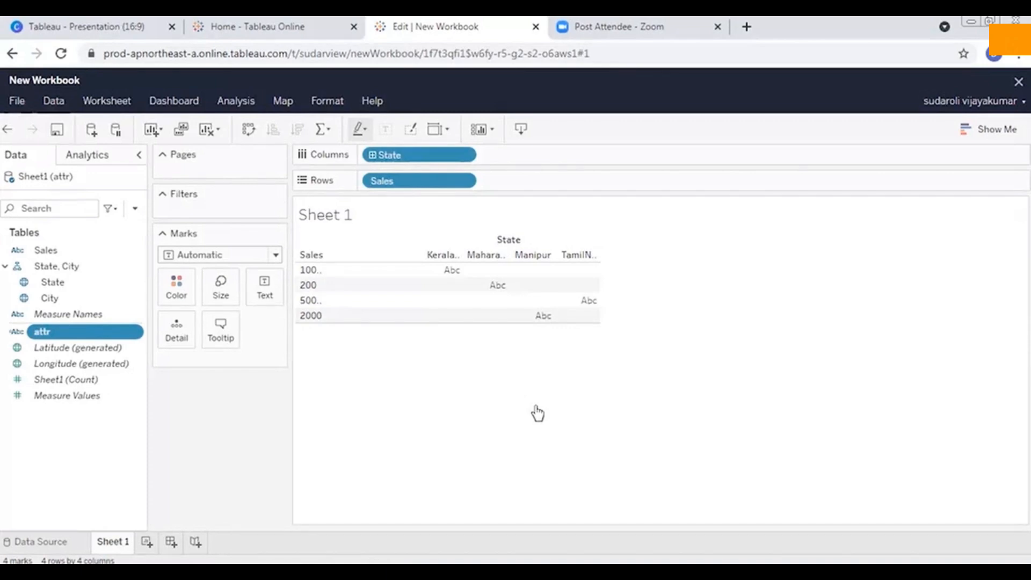
# Switch to the Tableau presentation in Canva, present it full screen and advance from the Aggregate Function slide to Logical Function.
pyautogui.click(132, 26)
pyautogui.click(948, 88)
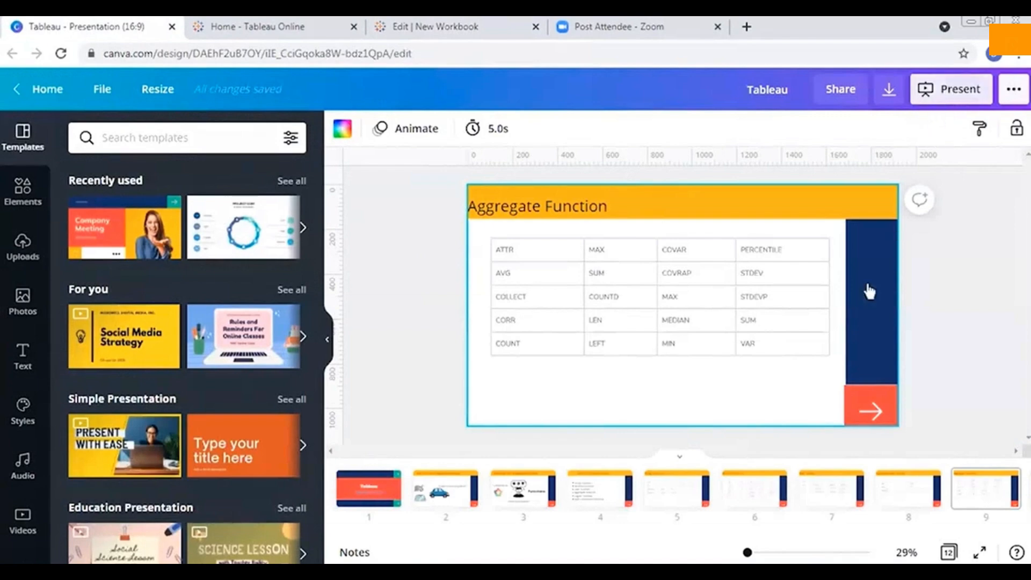
pyautogui.click(941, 239)
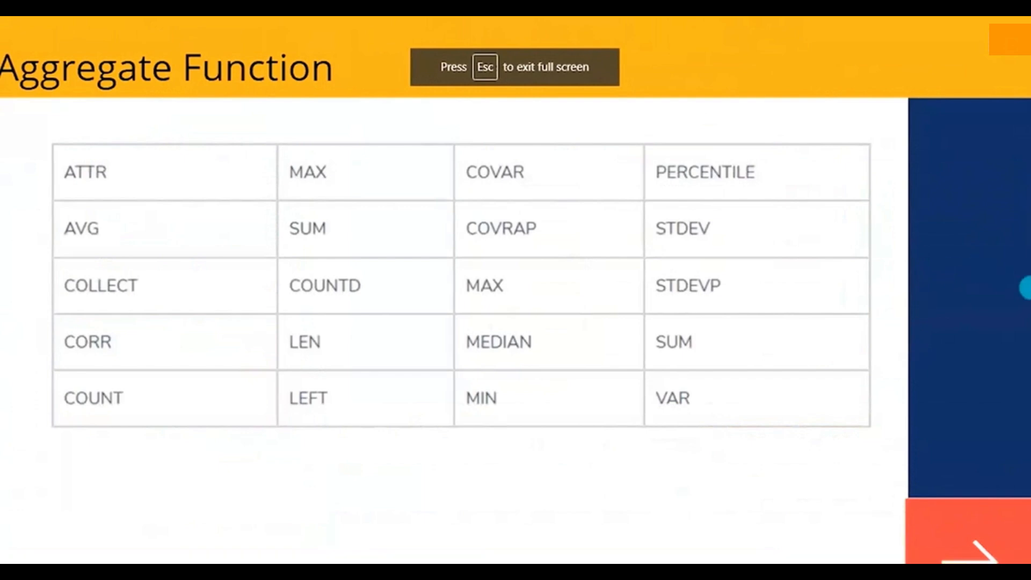
pyautogui.press('Right')
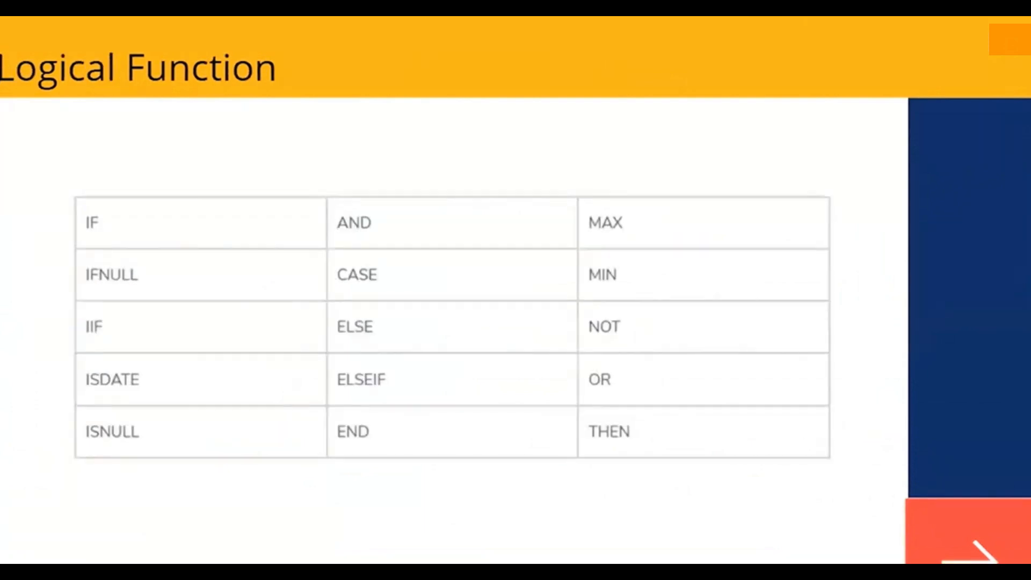